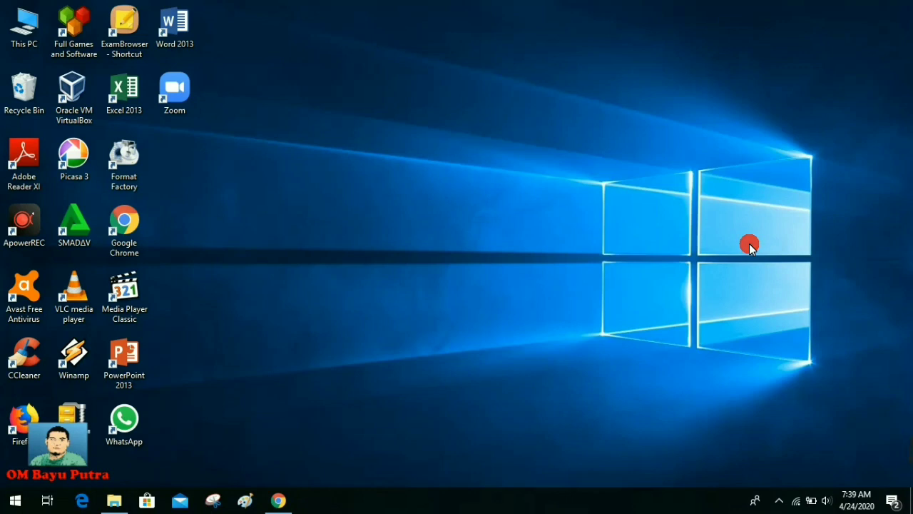
Open Google Chrome, close the duplicate browser window and switch to the window that holds the YouTube tab.
double_click(126, 226)
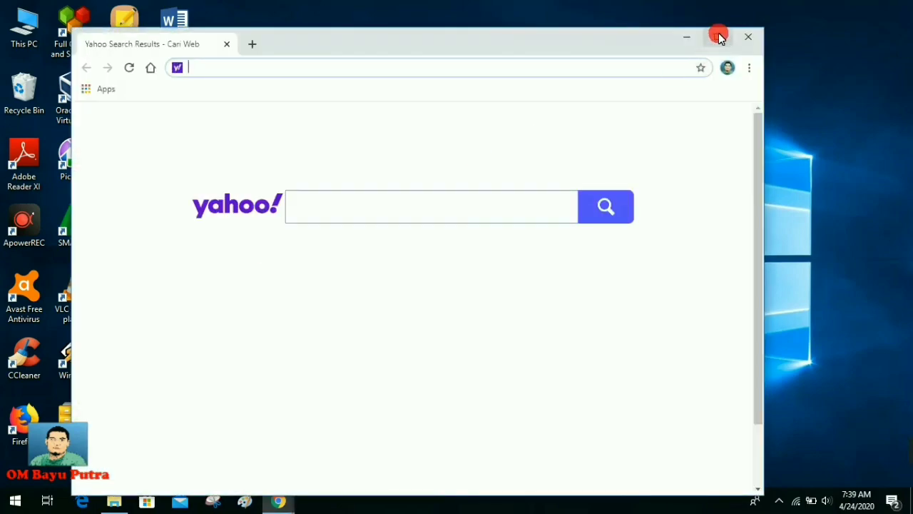
click(718, 36)
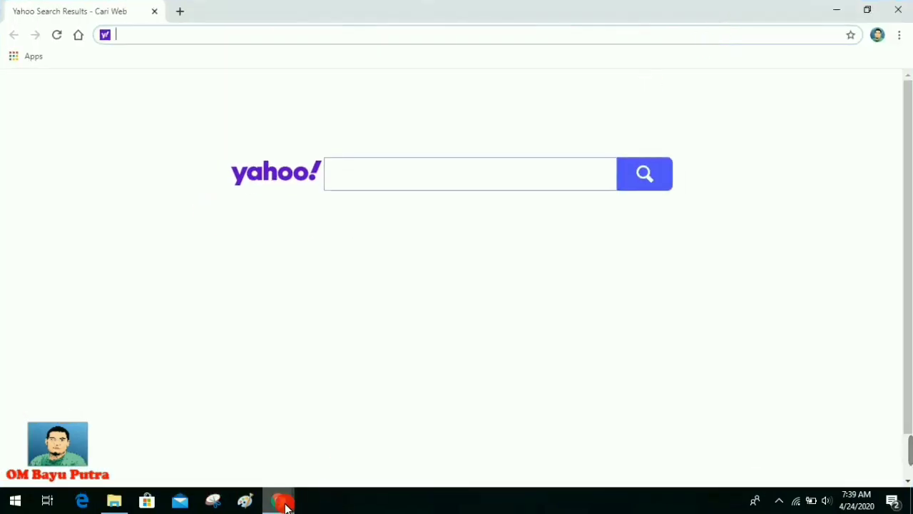
mouse_move(285, 506)
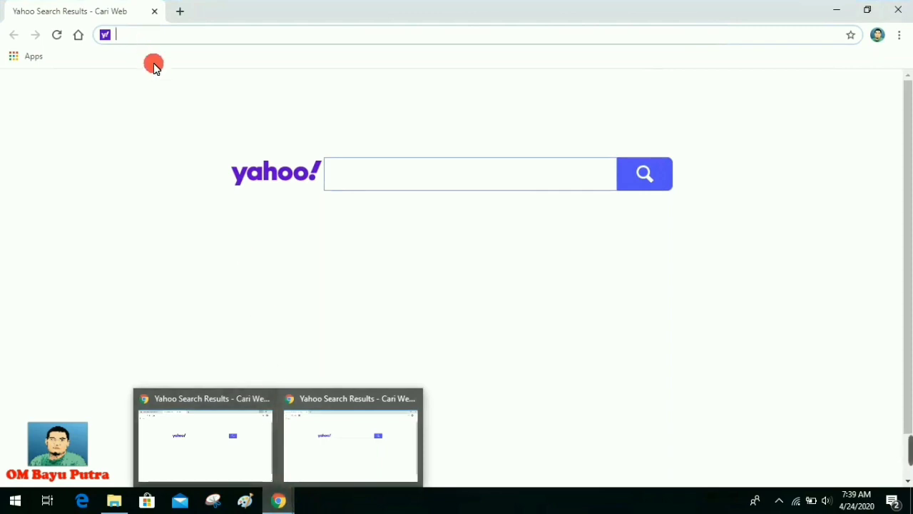
click(277, 502)
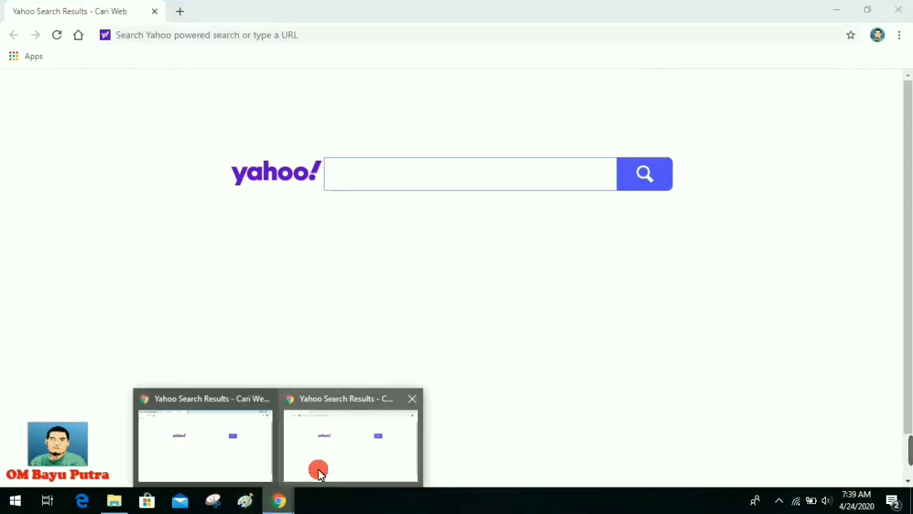
click(413, 403)
click(296, 455)
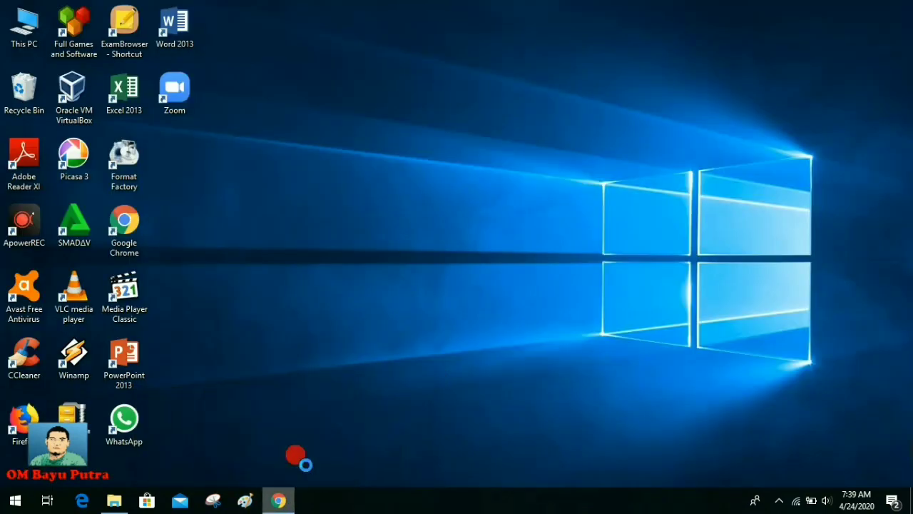
Go to h5p.org and translate the homepage from English into Indonesian.
click(246, 36)
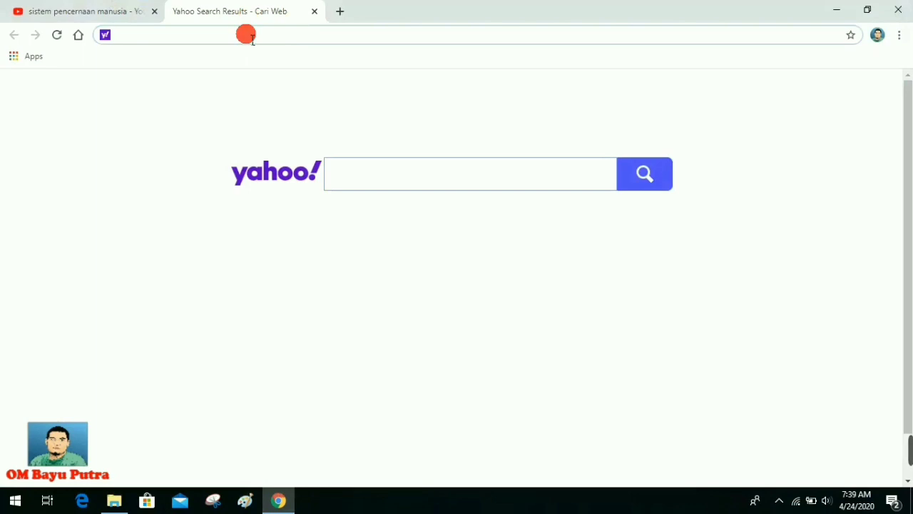
text(h5p.org)
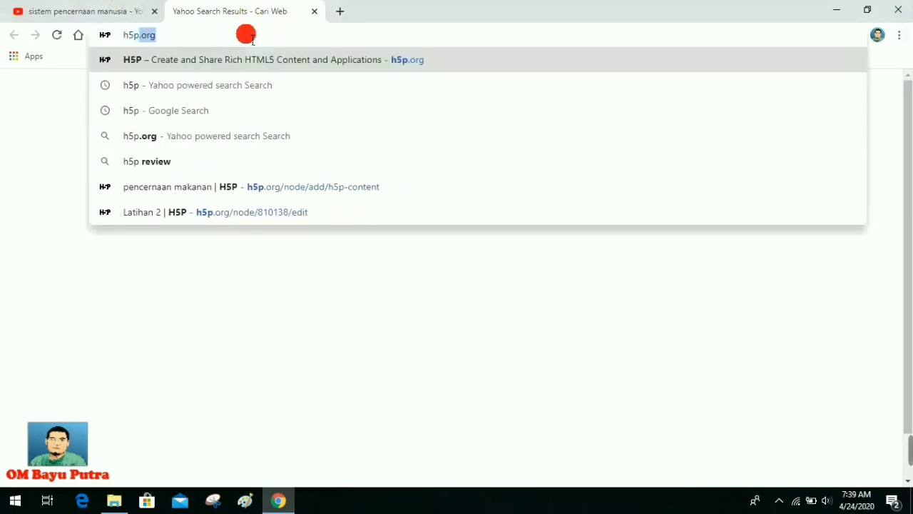
key(Return)
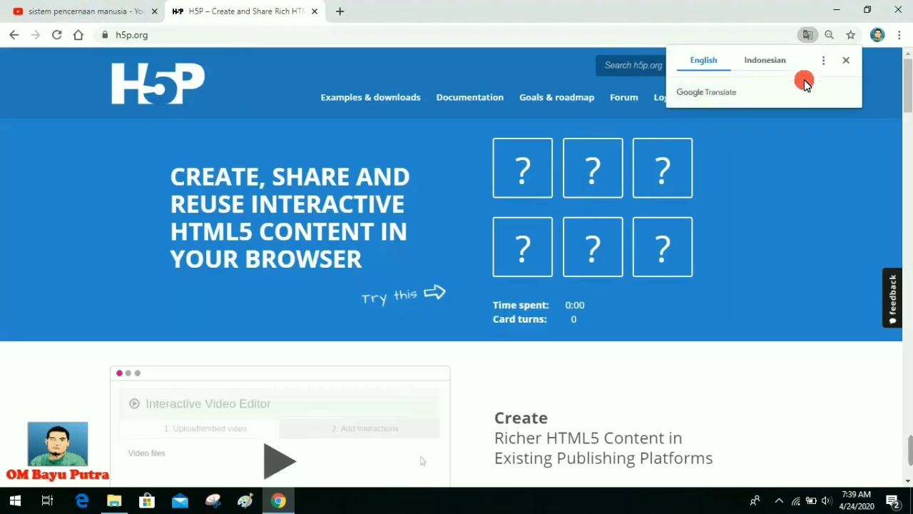
click(770, 61)
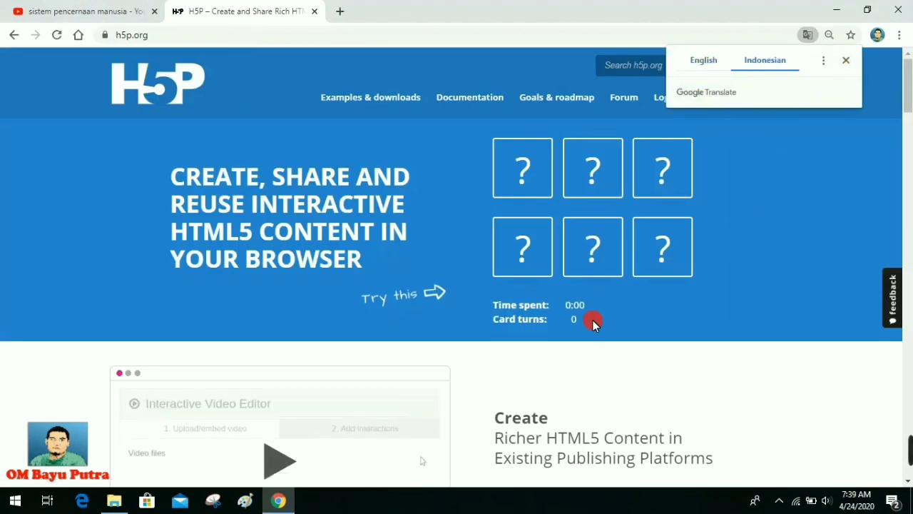
click(850, 61)
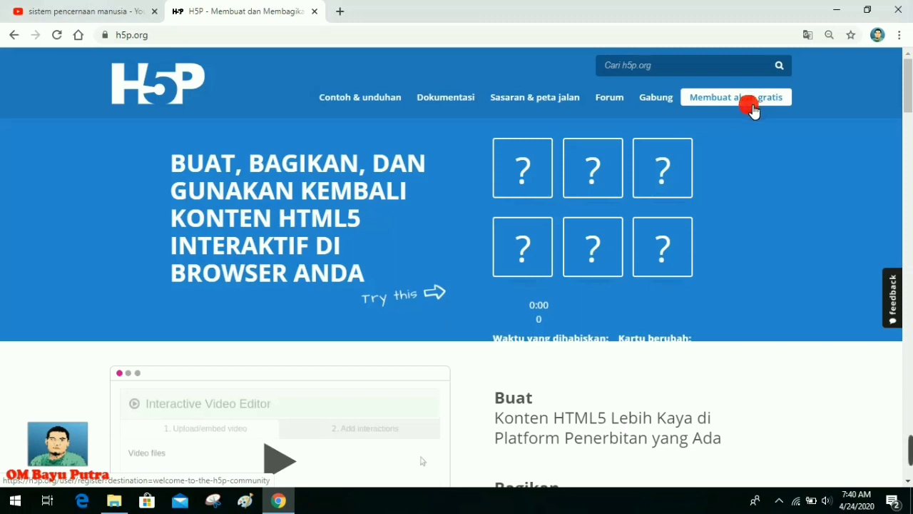
Go through the H5P login to the account page and look over its quick links and recent content.
click(662, 102)
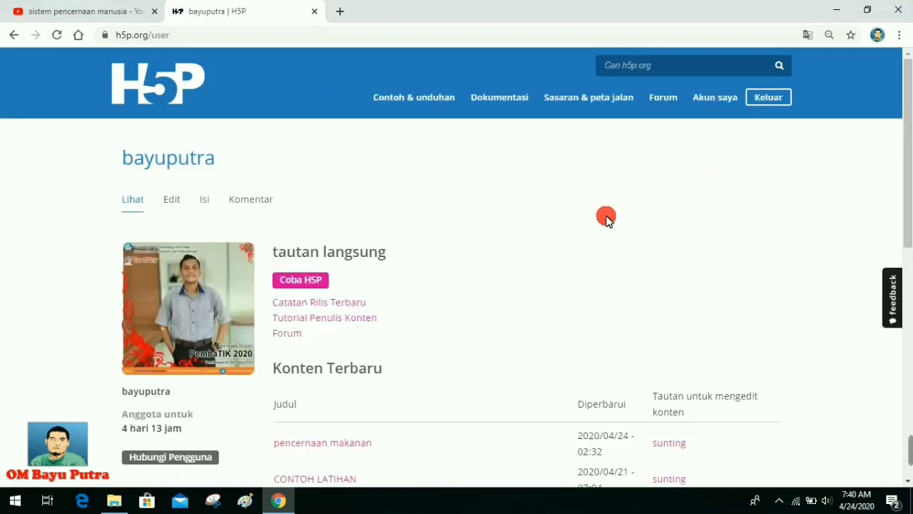
scroll(590, 219, down, 1)
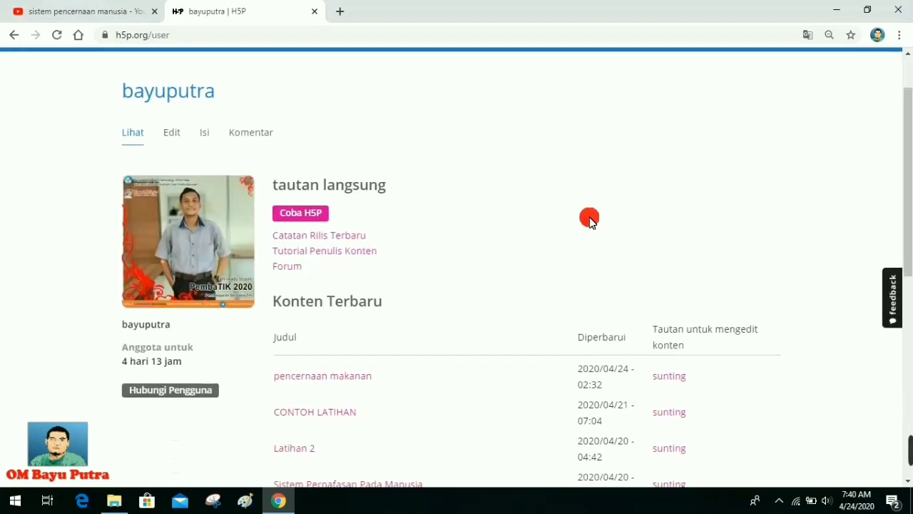
scroll(589, 220, up, 1)
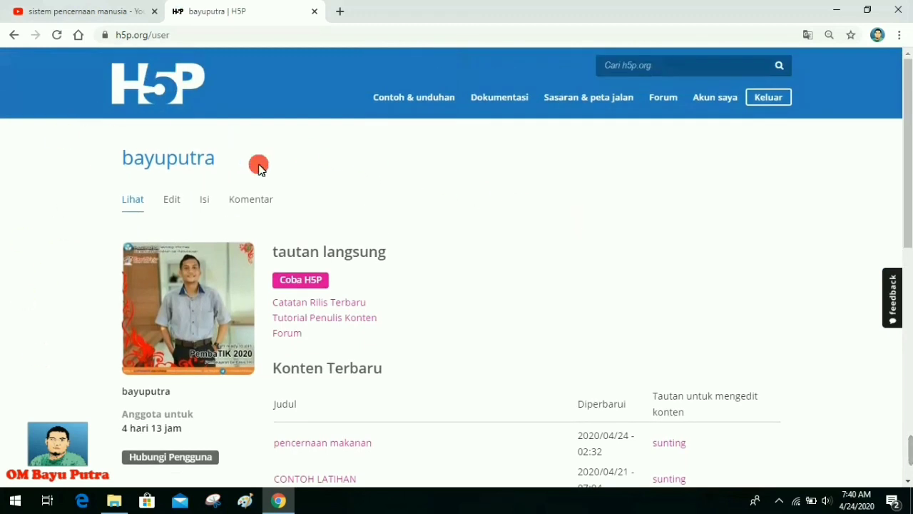
scroll(492, 206, down, 1)
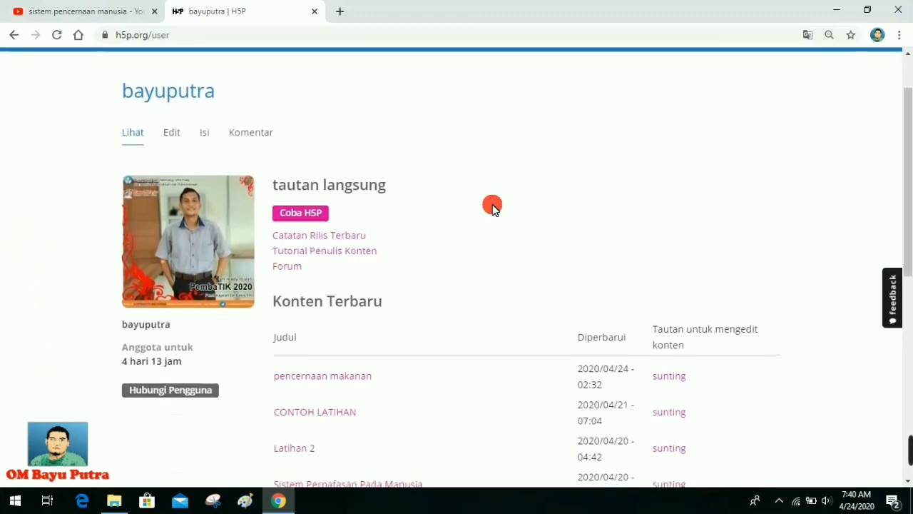
scroll(475, 213, up, 1)
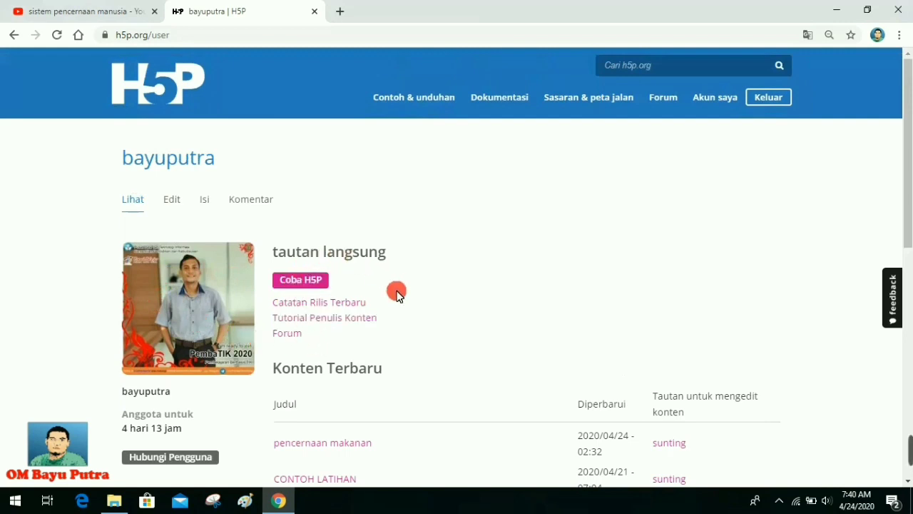
scroll(406, 311, down, 2)
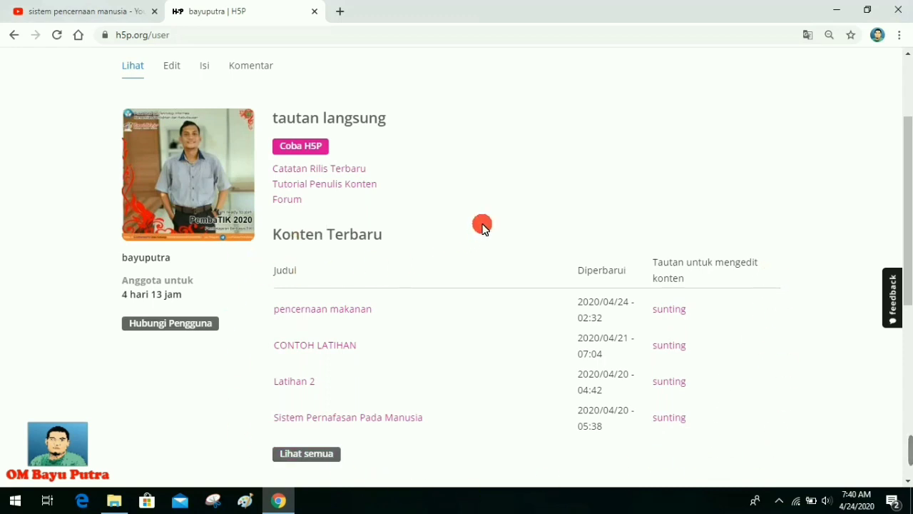
scroll(482, 227, up, 1)
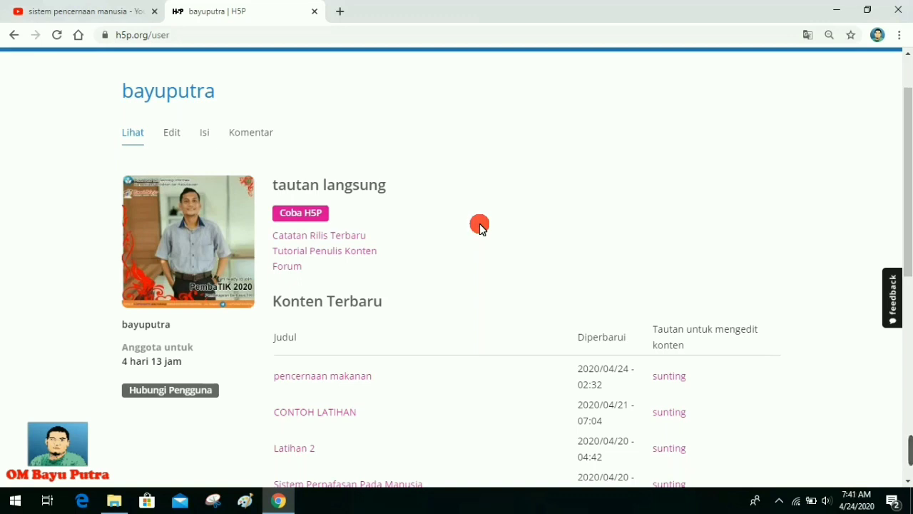
Start creating new H5P content from the account page and bring up the list of content types.
click(313, 214)
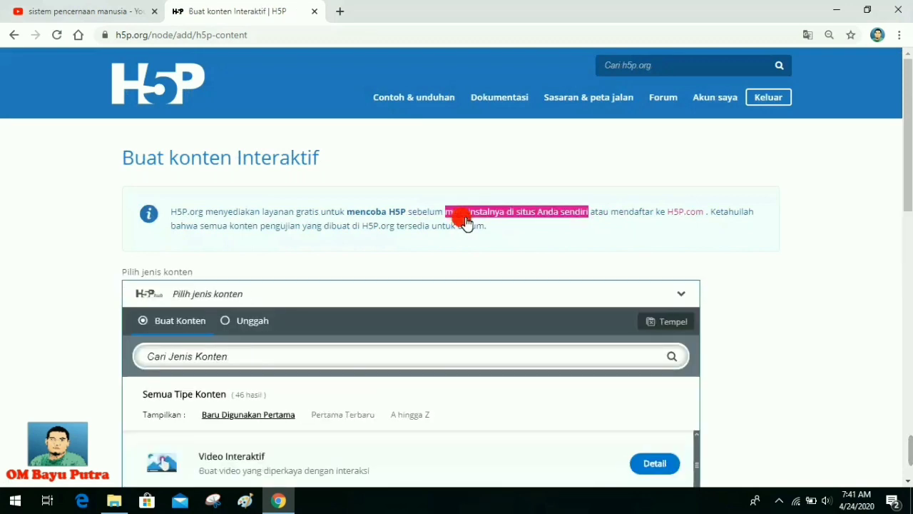
scroll(460, 221, down, 1)
scroll(468, 235, down, 1)
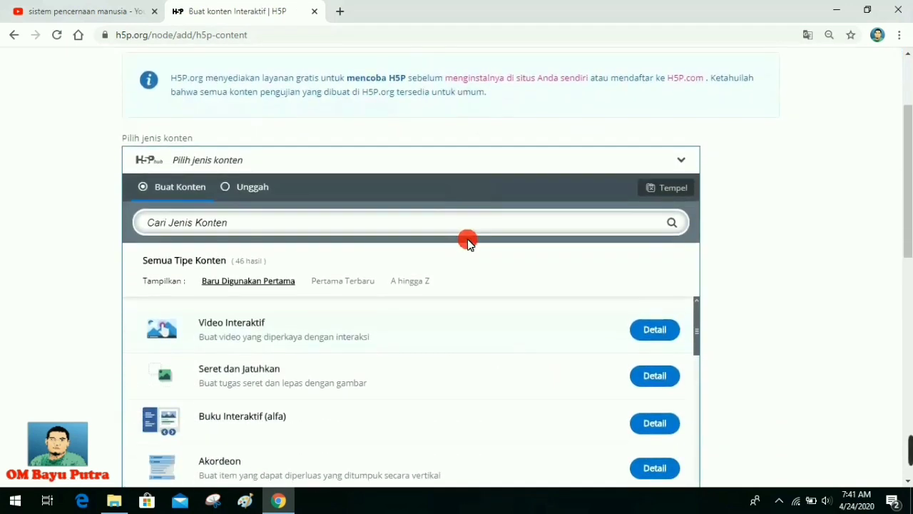
scroll(467, 241, down, 1)
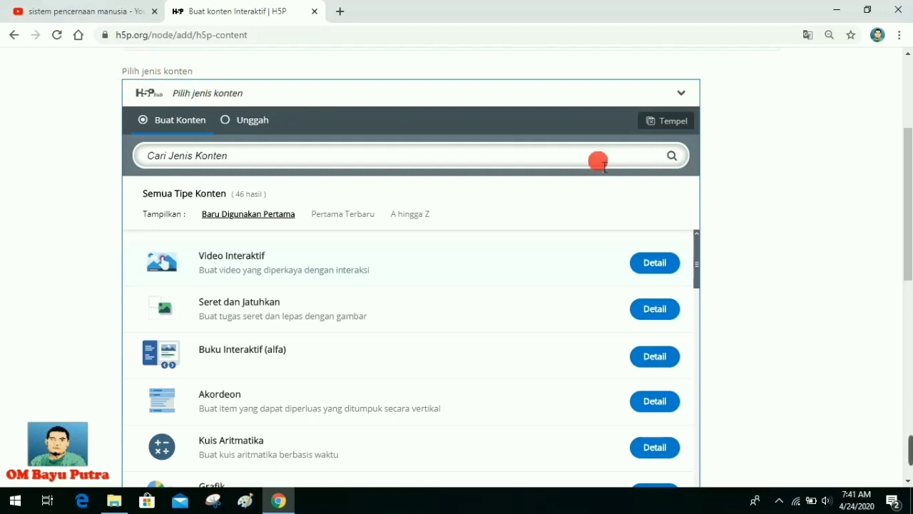
Compare the content type list in the original English with its Indonesian translation, ending on Indonesian.
click(810, 39)
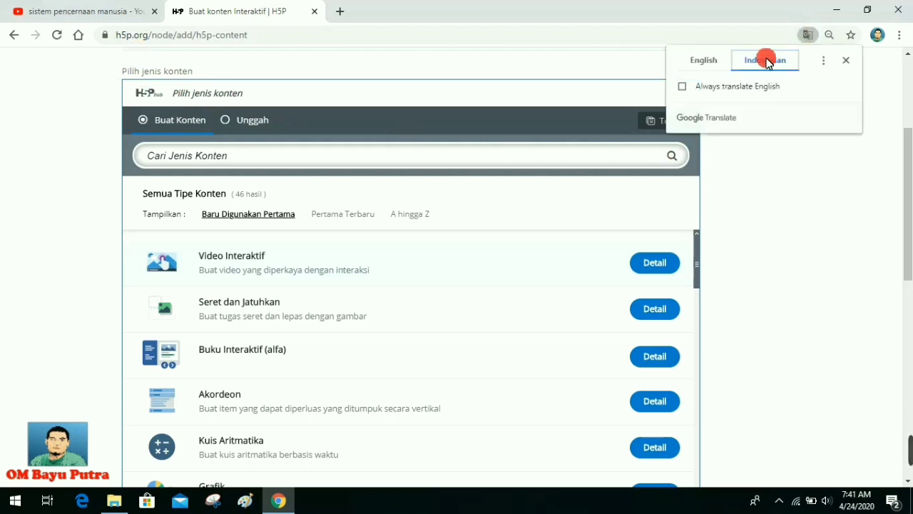
click(694, 59)
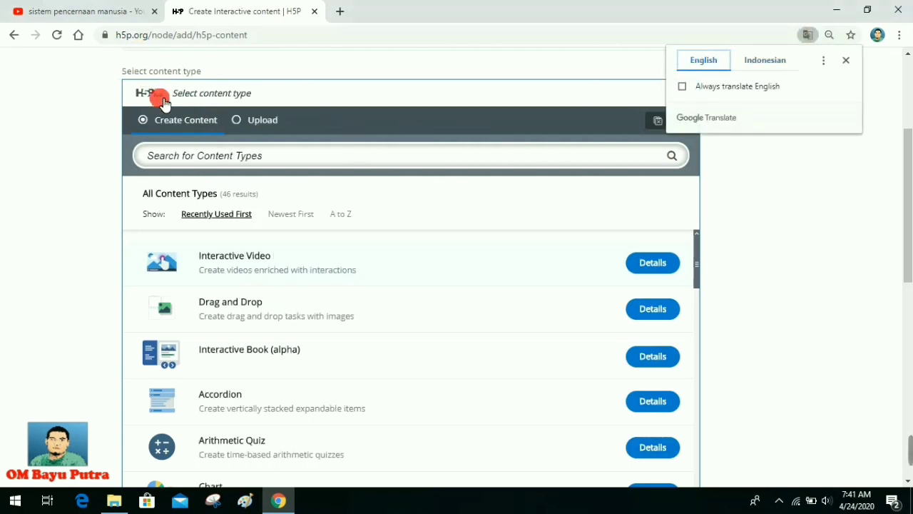
click(769, 60)
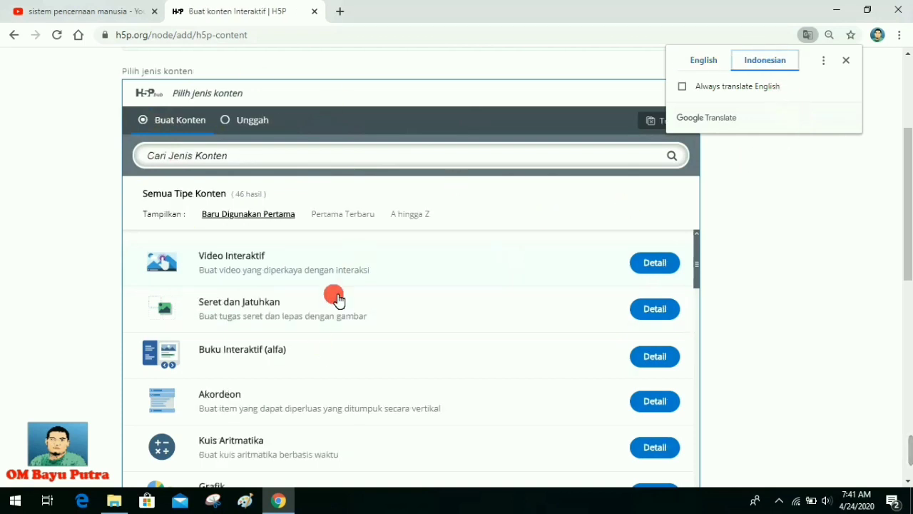
click(852, 62)
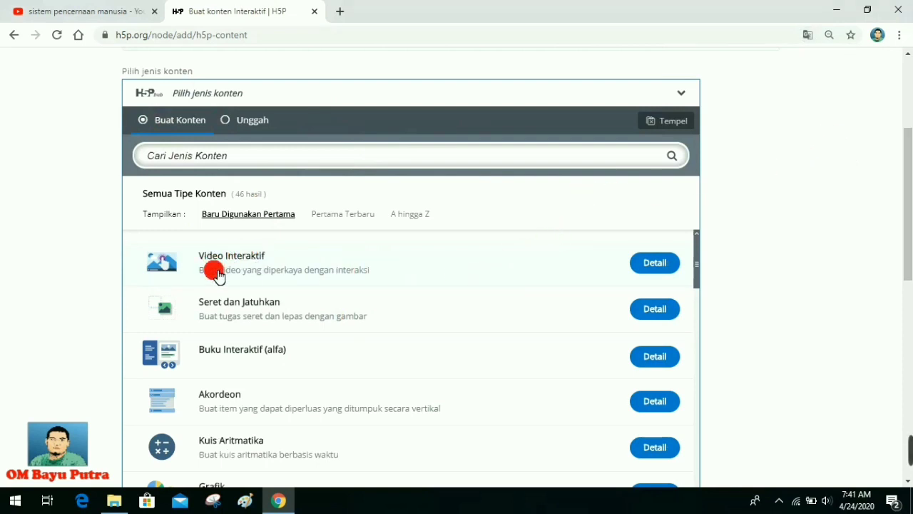
Choose Interactive Video (Video Interaktif) as the content type and look over its editing form.
click(516, 270)
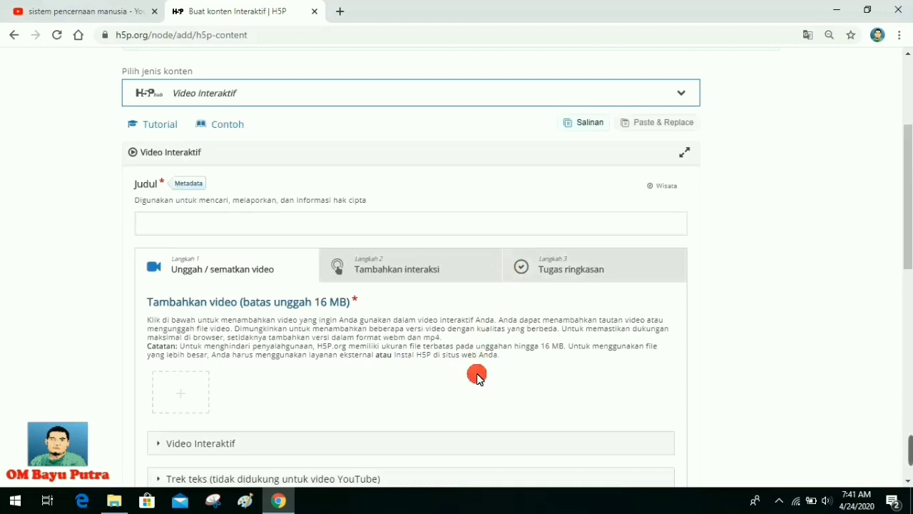
scroll(477, 377, down, 1)
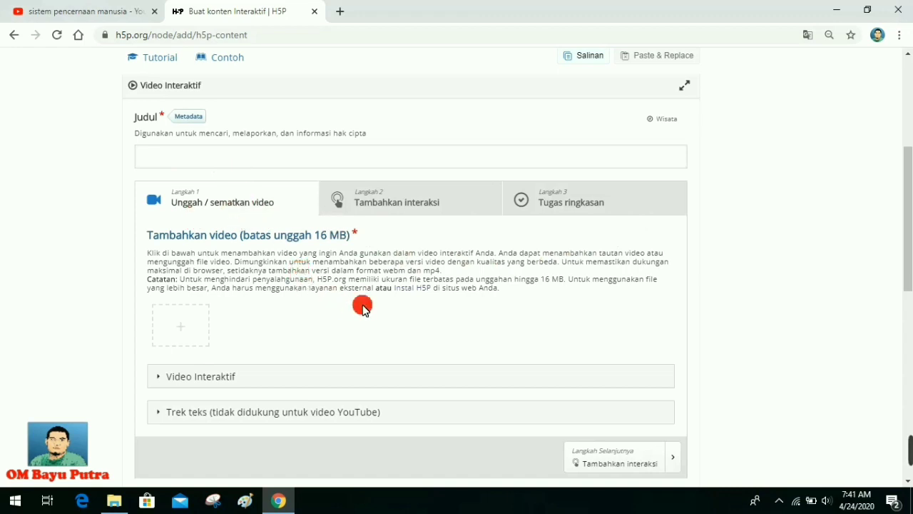
scroll(363, 306, down, 1)
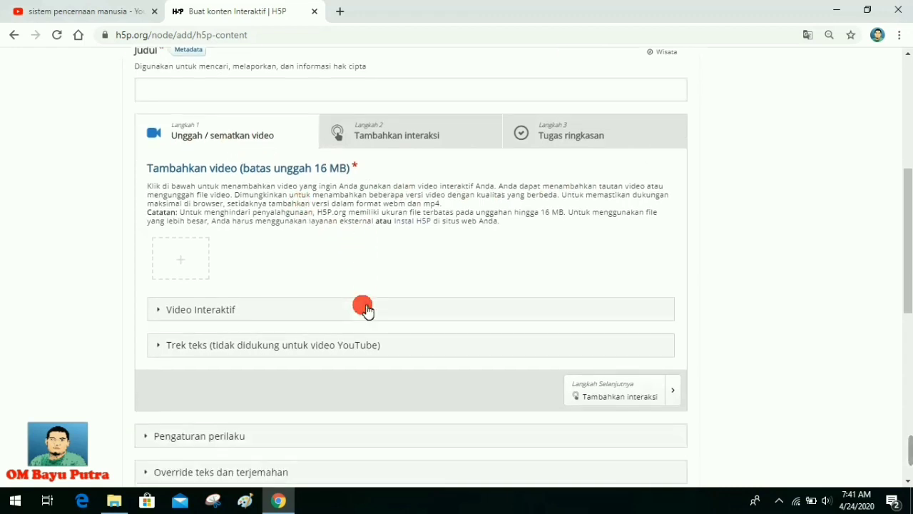
scroll(363, 305, up, 1)
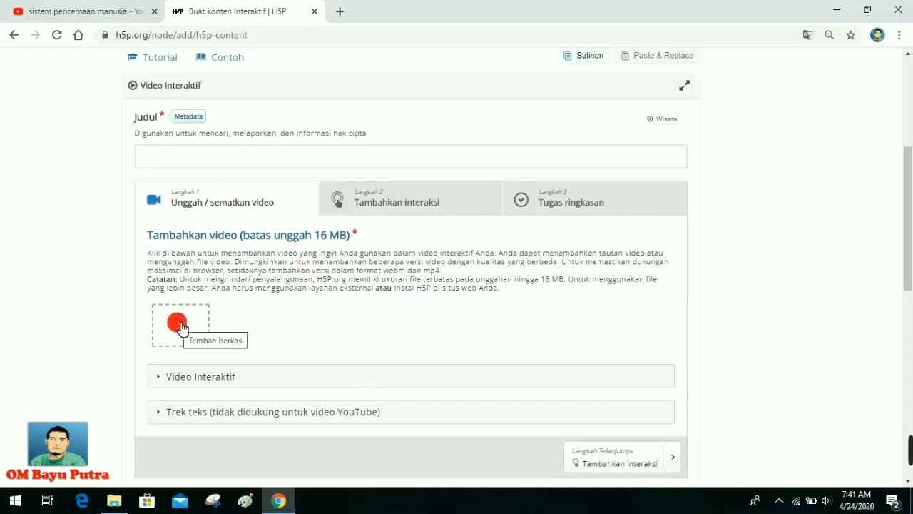
Start adding a video to the interactive video and ready the YouTube link field for entry.
click(179, 323)
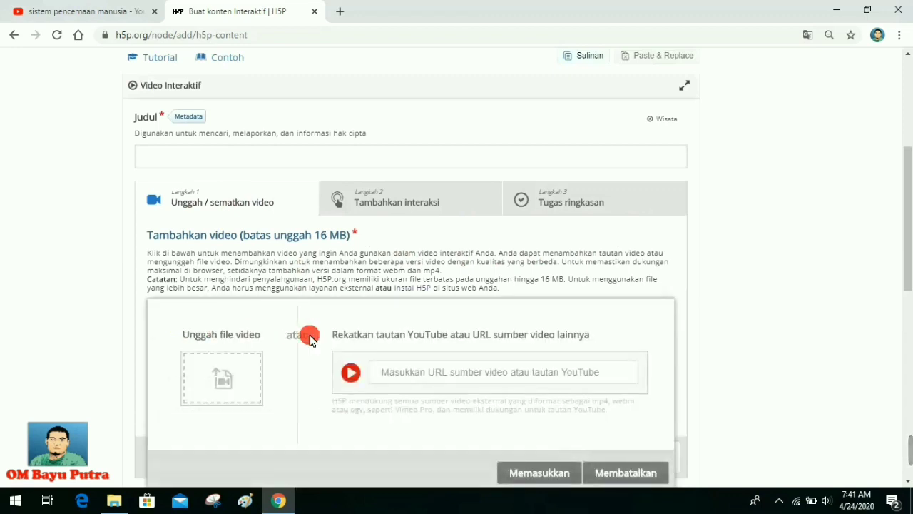
scroll(310, 338, down, 1)
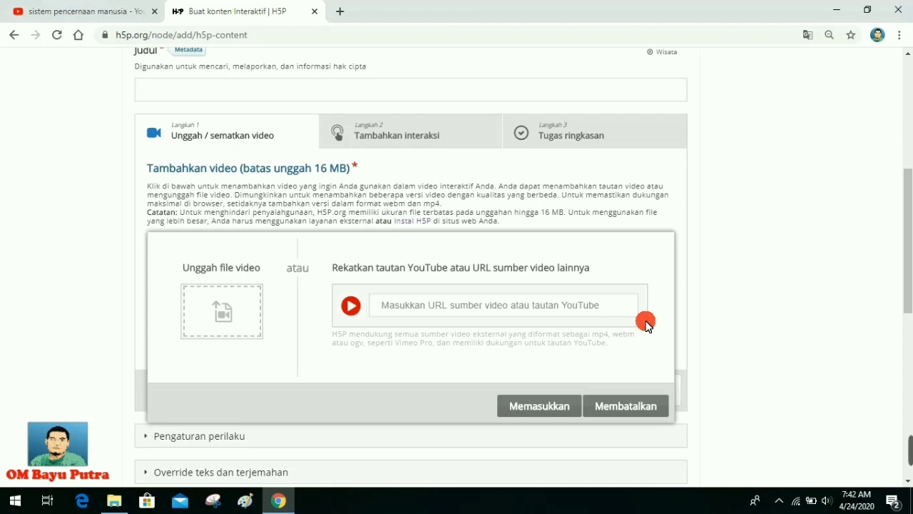
click(507, 309)
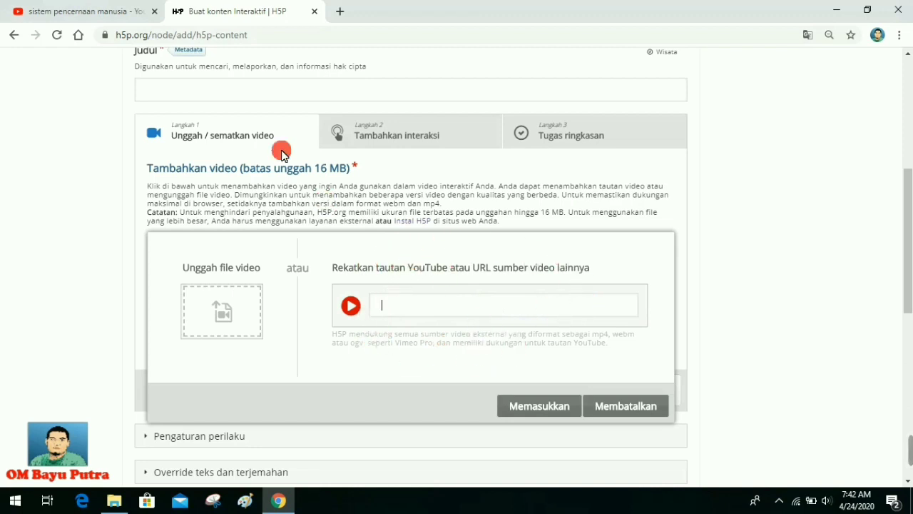
Switch to the YouTube results for "sistem pencernaan manusia" and open the video "Perjalanan Makanan di Dalam Tubuh".
click(89, 15)
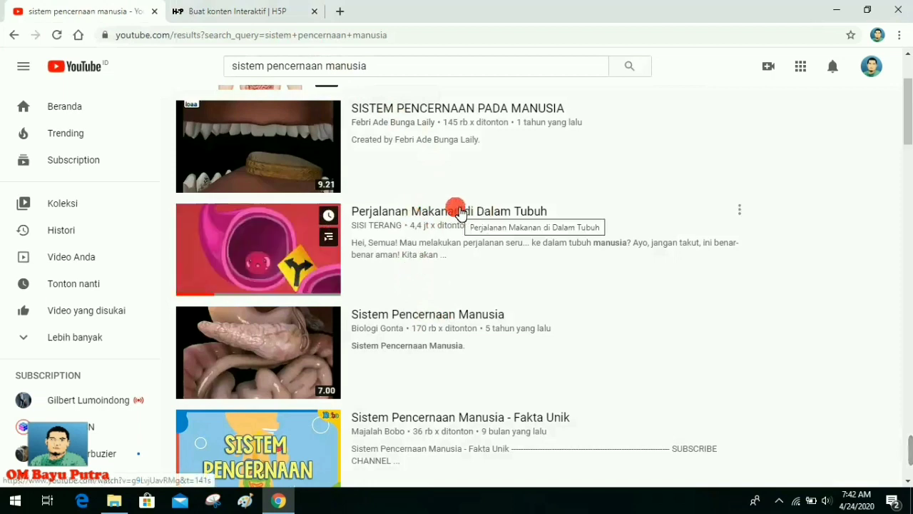
scroll(426, 210, up, 2)
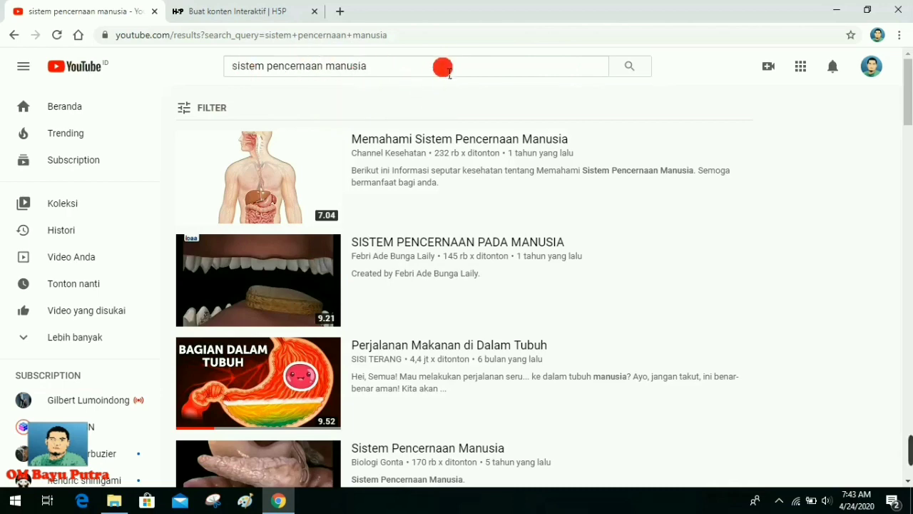
scroll(544, 241, down, 1)
scroll(547, 244, down, 1)
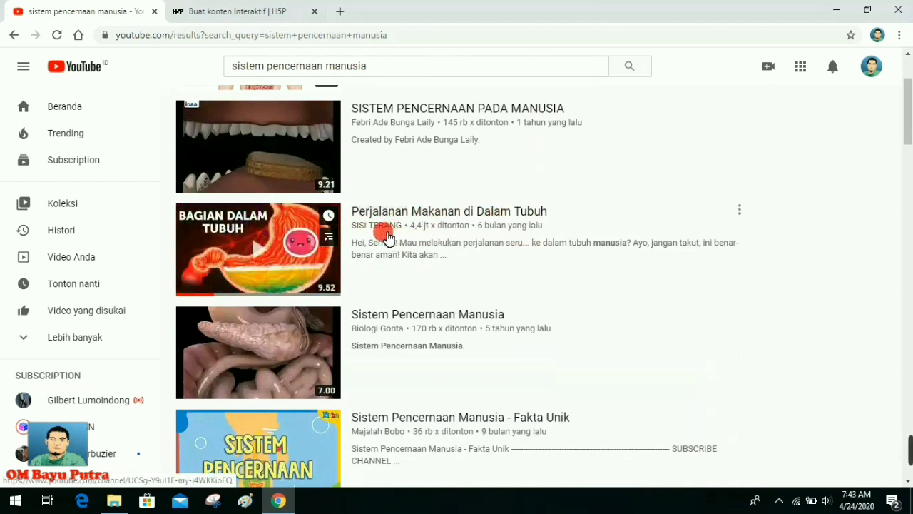
click(449, 214)
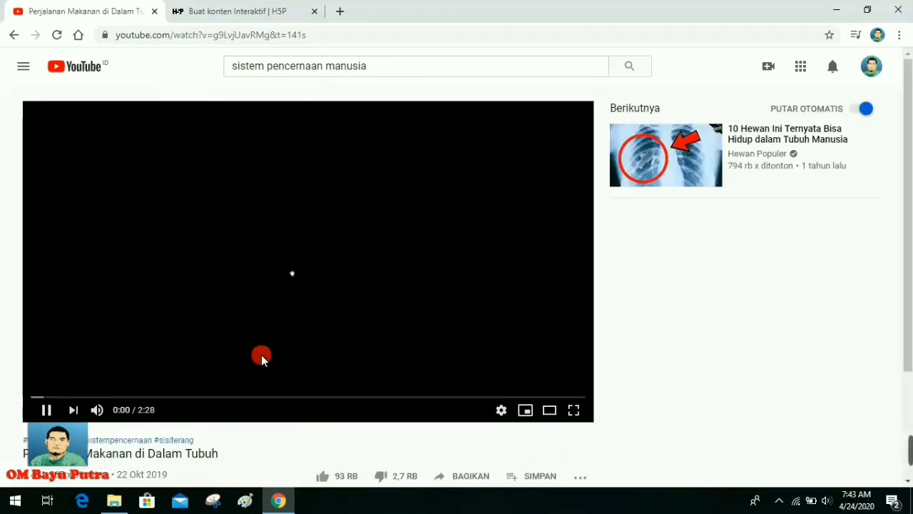
Pause the YouTube video "Perjalanan Makanan di Dalam Tubuh" and copy its full web address.
click(51, 411)
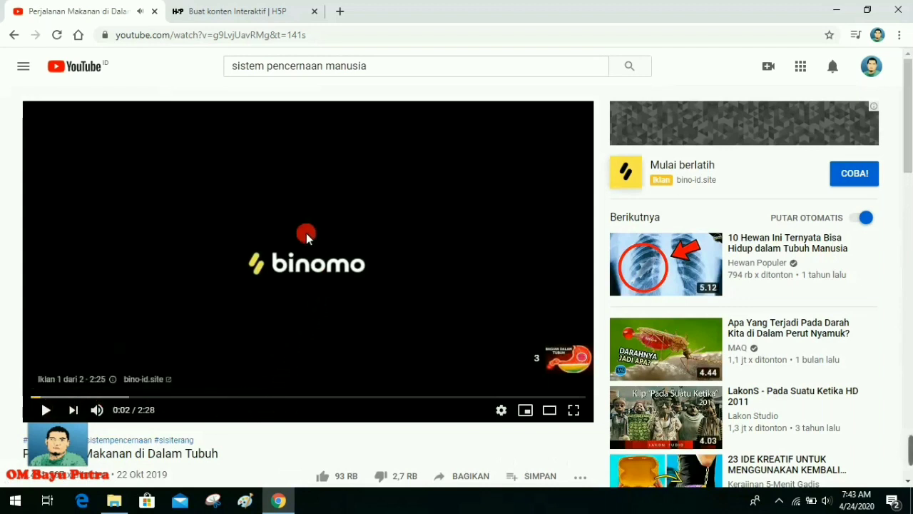
scroll(336, 207, down, 1)
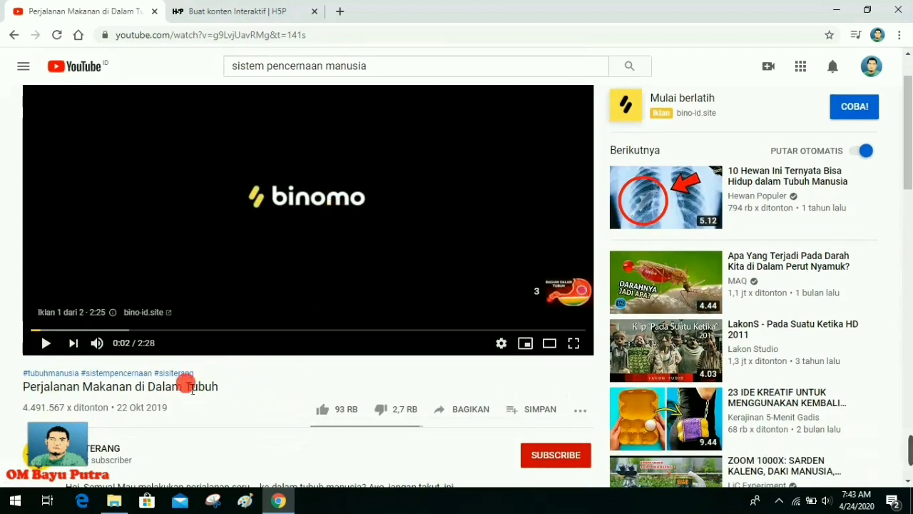
scroll(290, 364, up, 1)
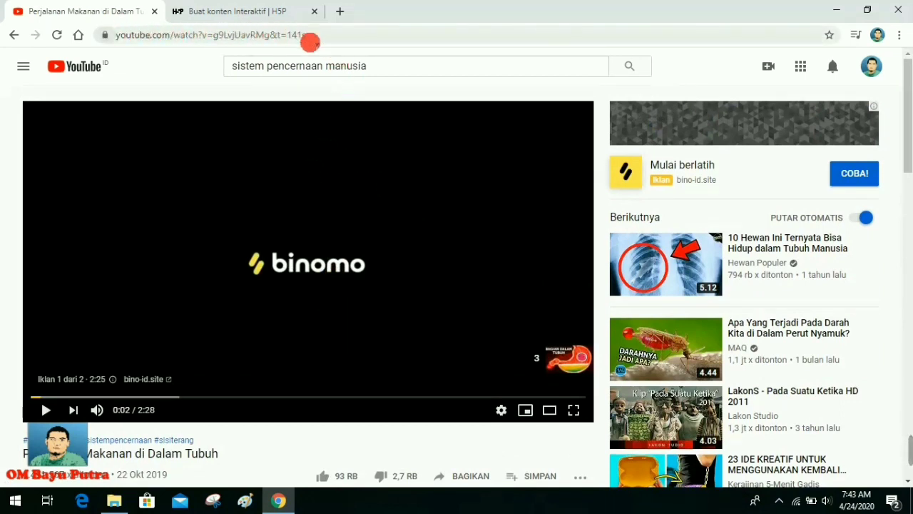
drag(312, 35, 110, 24)
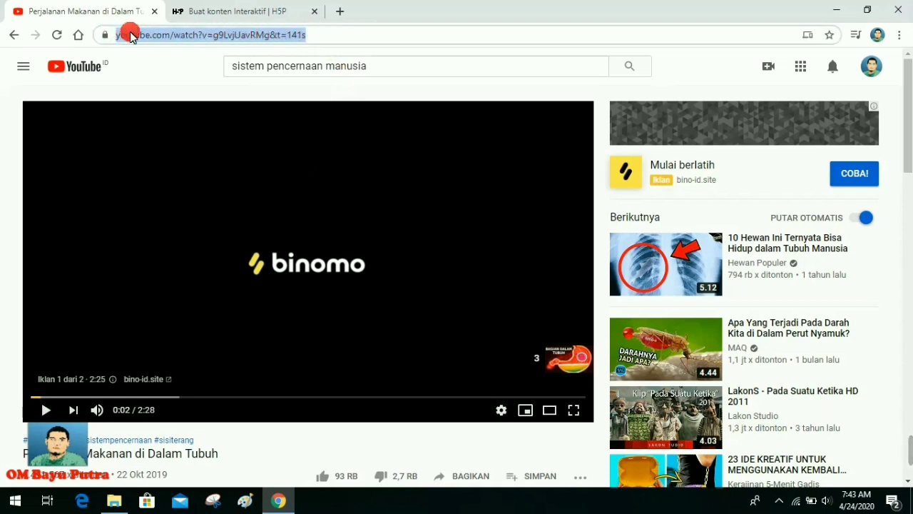
right_click(130, 35)
click(168, 126)
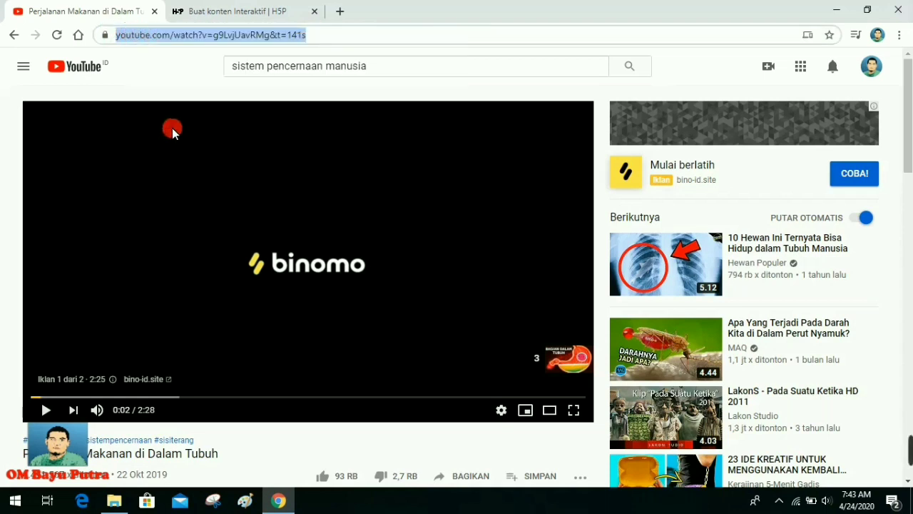
Return to the H5P form and insert the copied YouTube link as the interactive video's source.
click(241, 13)
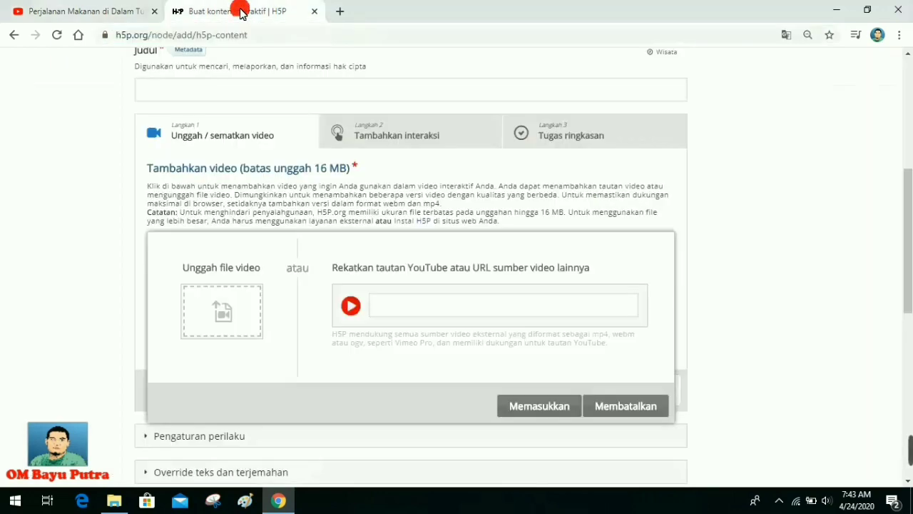
scroll(260, 135, up, 1)
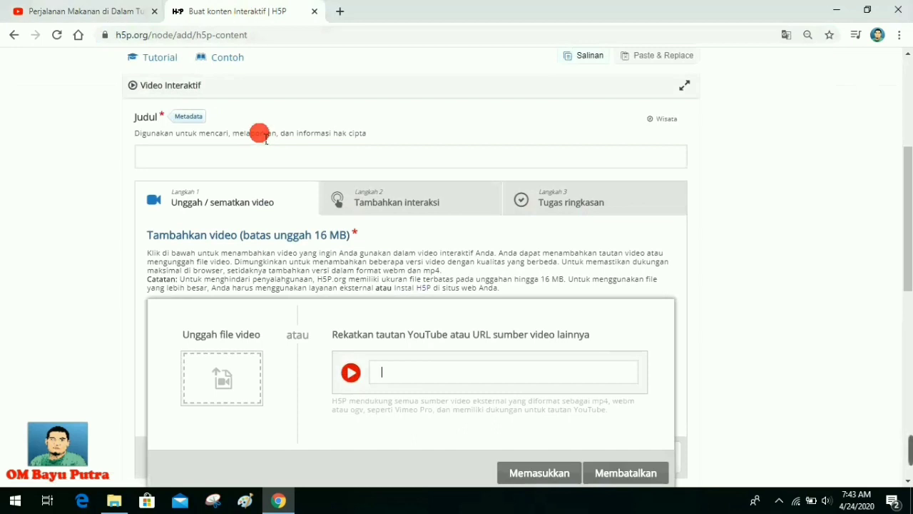
right_click(412, 376)
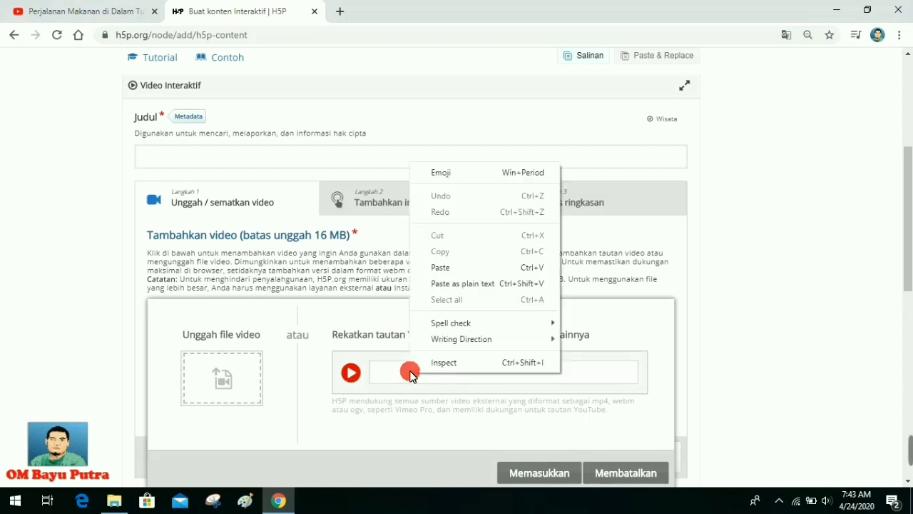
click(453, 270)
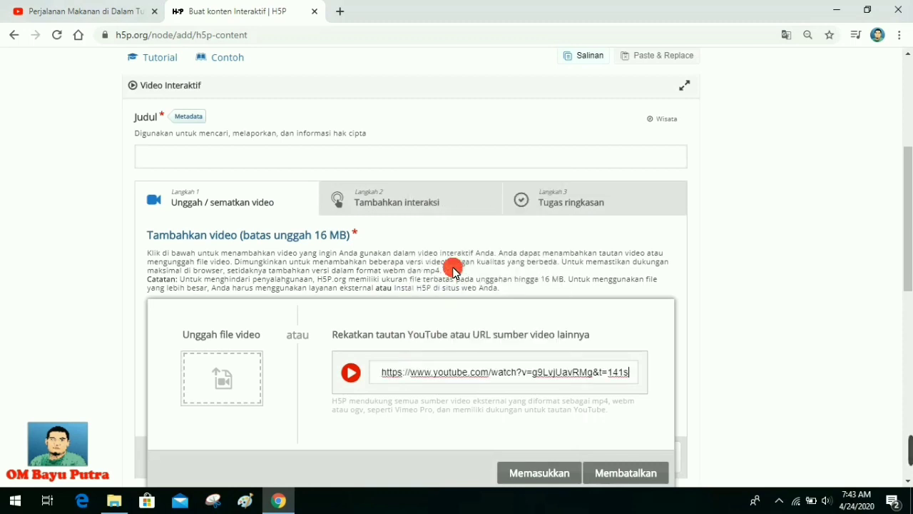
scroll(568, 397, down, 1)
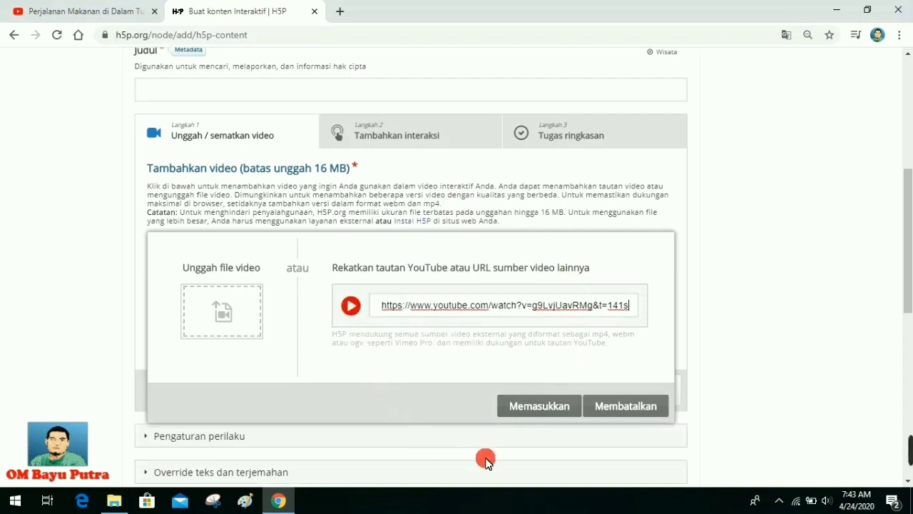
click(536, 406)
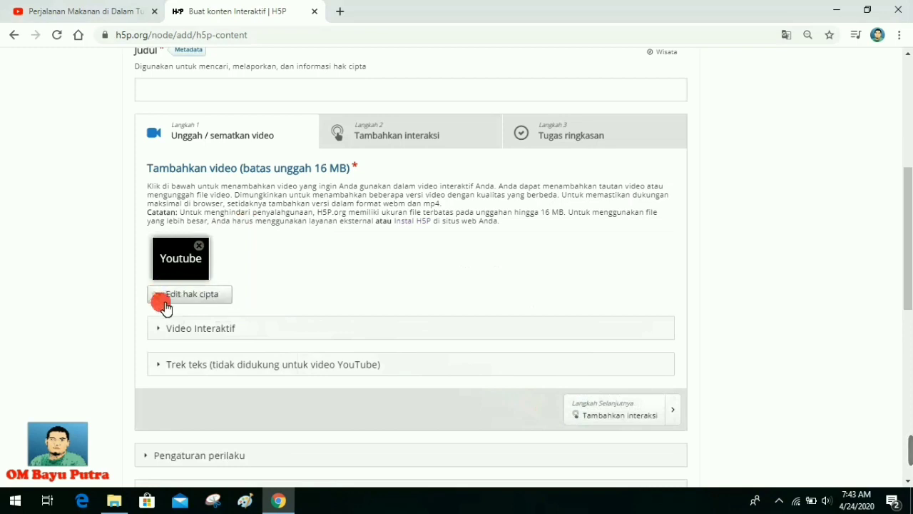
Open the video's copyright details and enter the title "PERJALANAN MAKANAN DI DALAM TUBUH", matching the YouTube page.
click(214, 296)
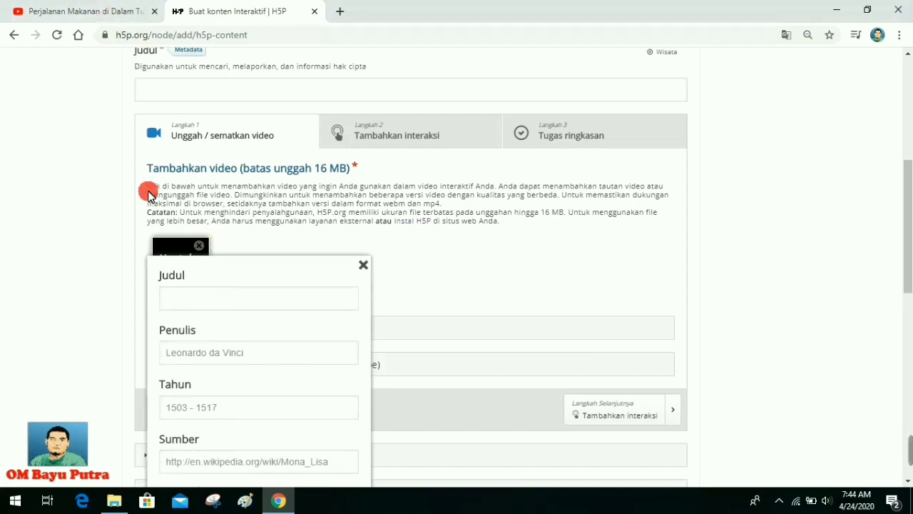
click(93, 14)
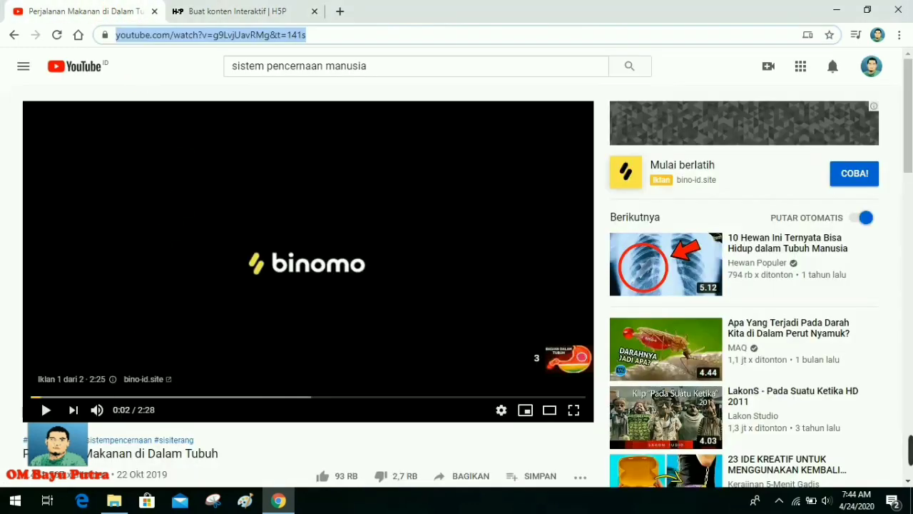
scroll(21, 320, down, 2)
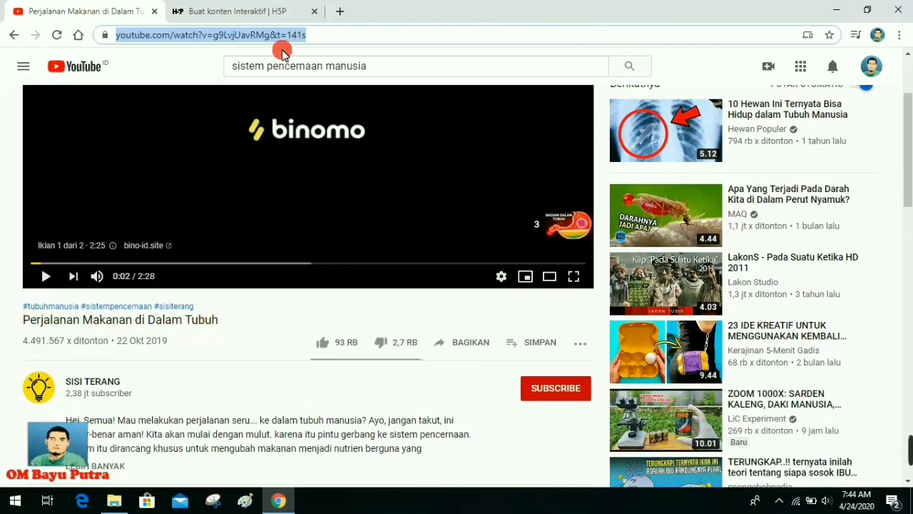
click(250, 12)
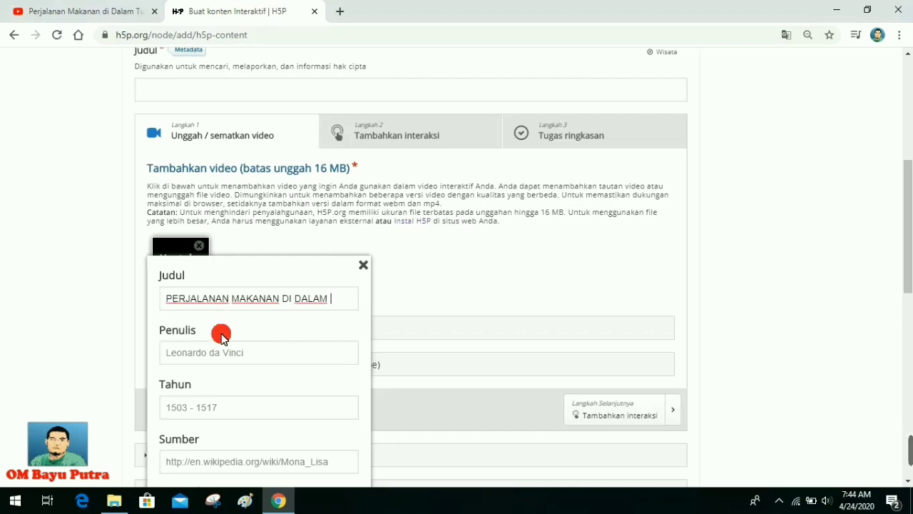
text(UH)
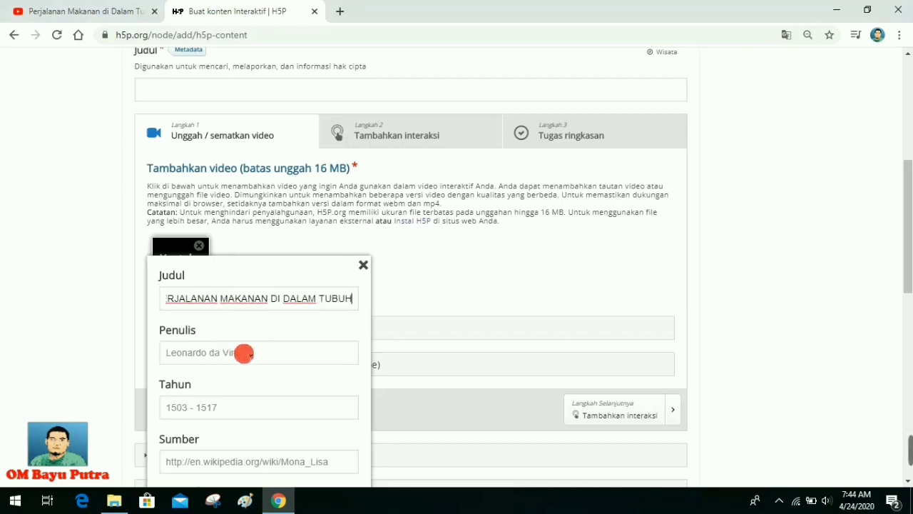
Fill in the copyright author as "SISI TERANG" and the year as 2019, checking both on the YouTube page.
click(251, 353)
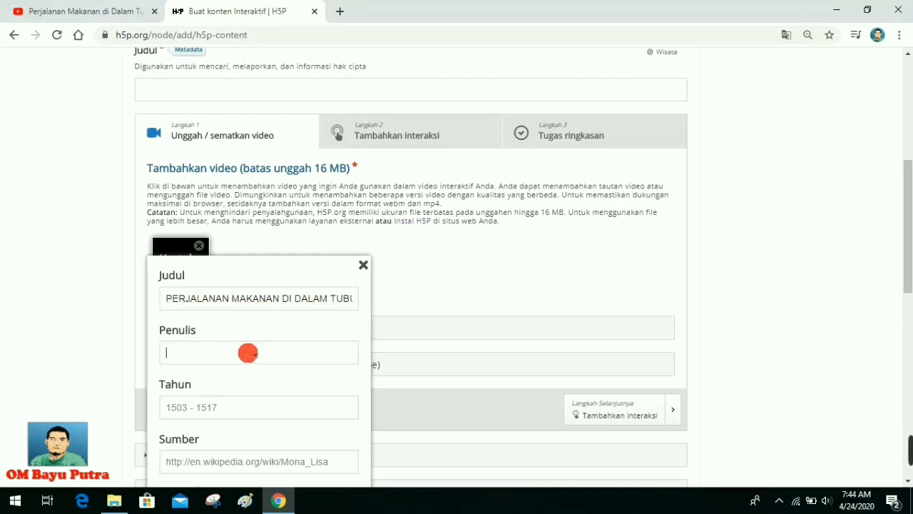
click(94, 12)
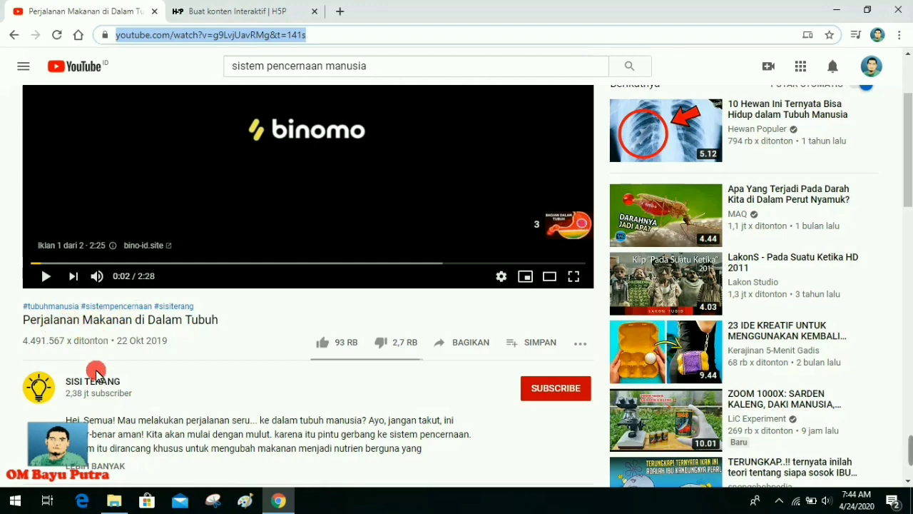
click(254, 12)
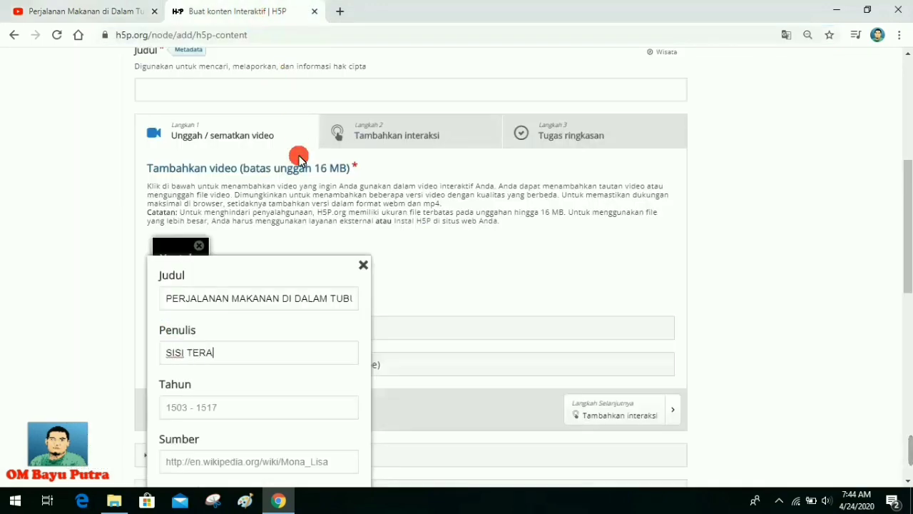
click(295, 401)
click(87, 20)
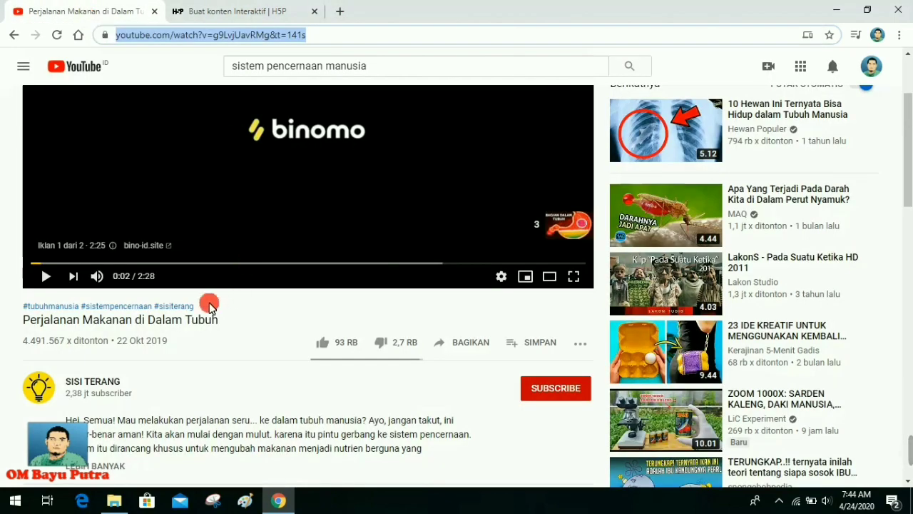
click(250, 12)
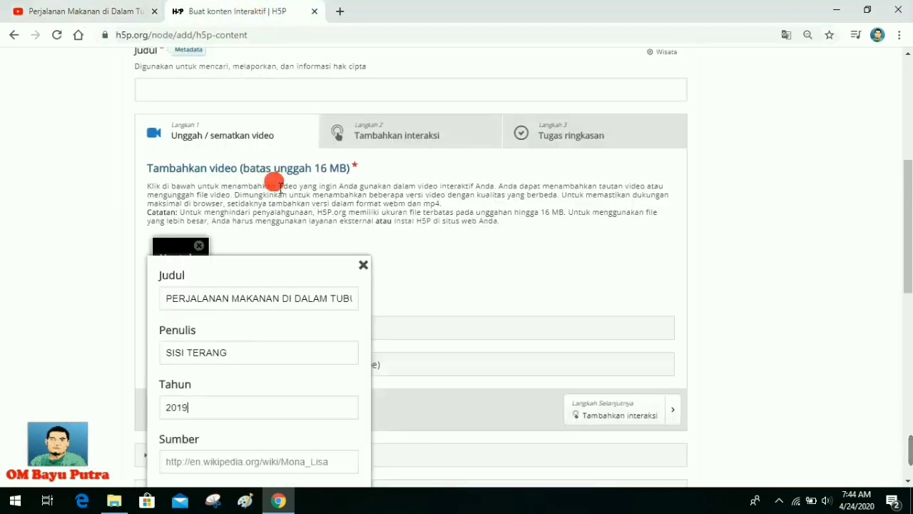
Paste the copied YouTube address as the source (Sumber) in the video's copyright details.
scroll(320, 204, down, 3)
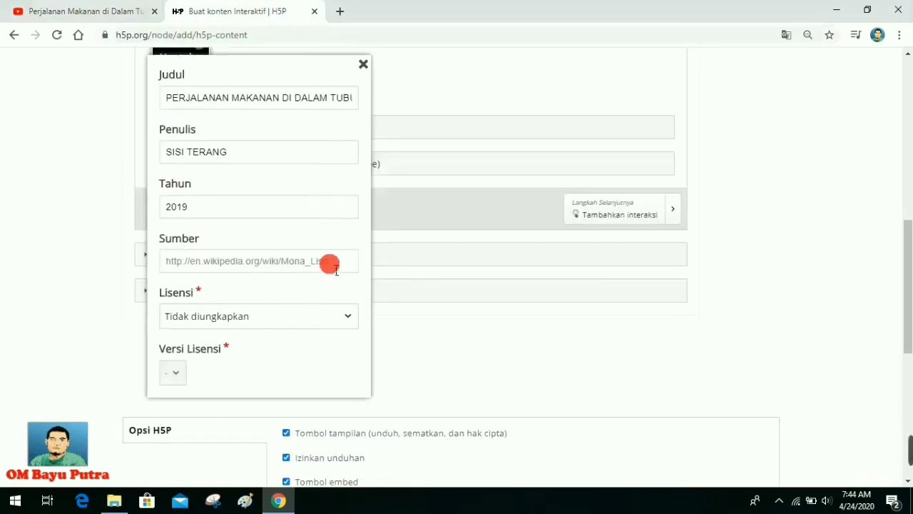
click(334, 263)
right_click(289, 260)
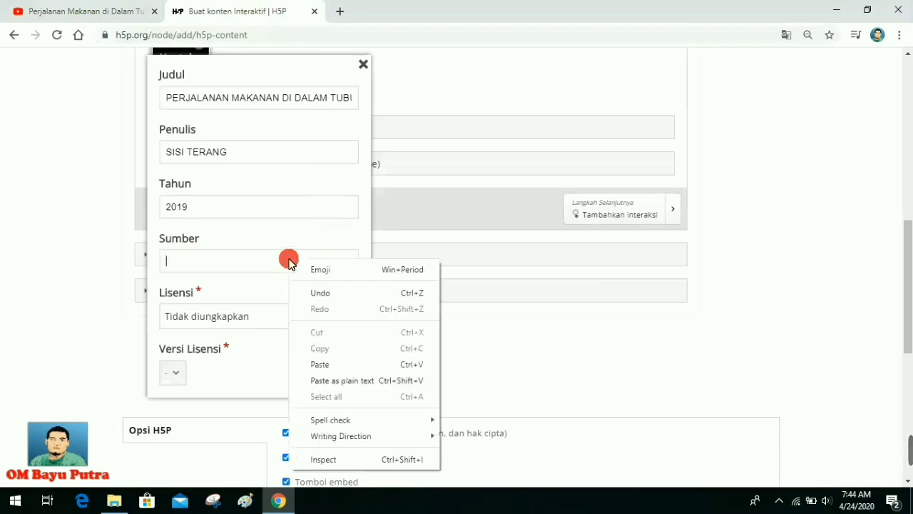
click(320, 364)
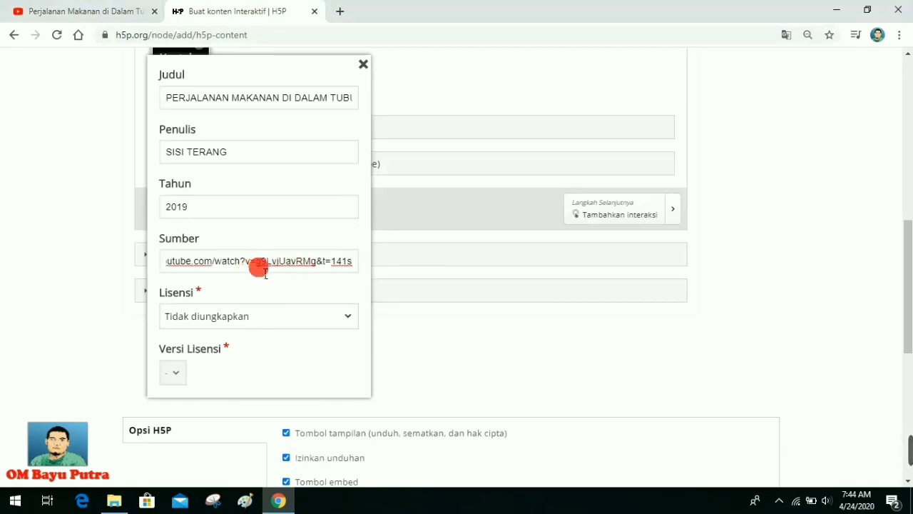
Set the video's license to "hak cipta" and close the copyright details.
click(275, 317)
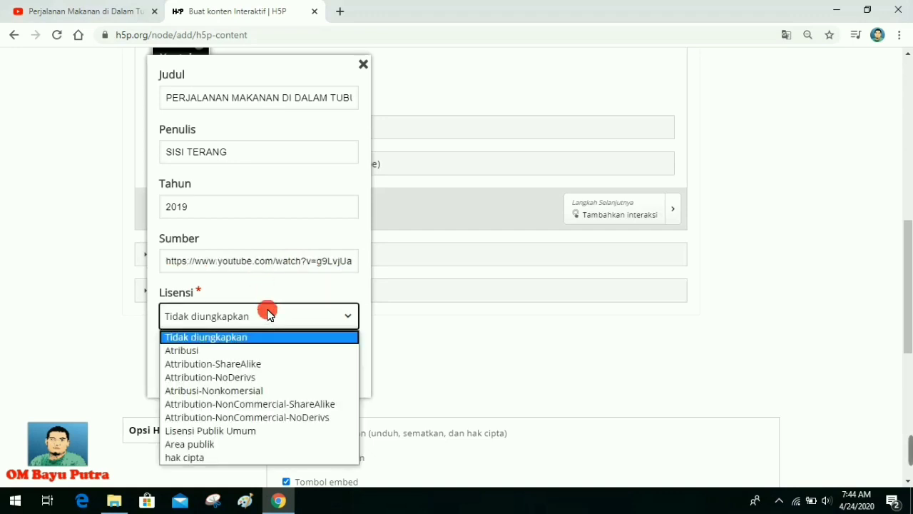
click(269, 314)
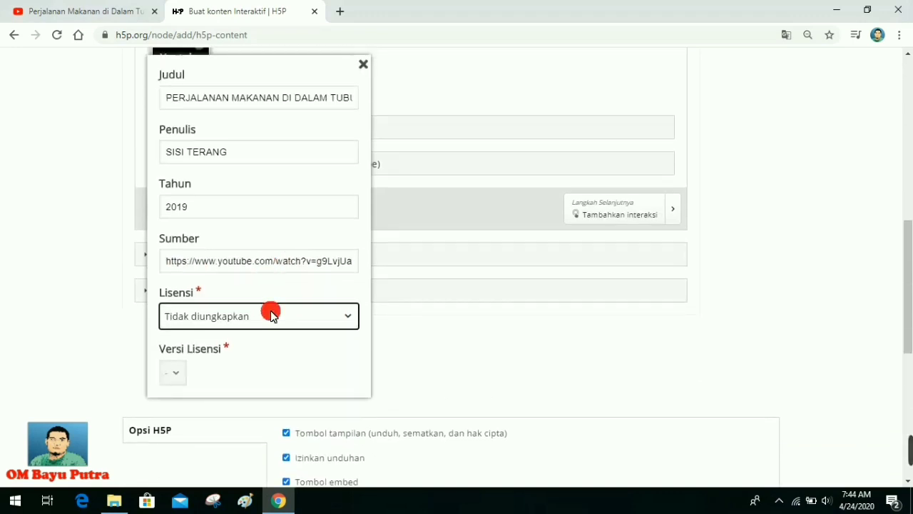
click(271, 316)
click(199, 458)
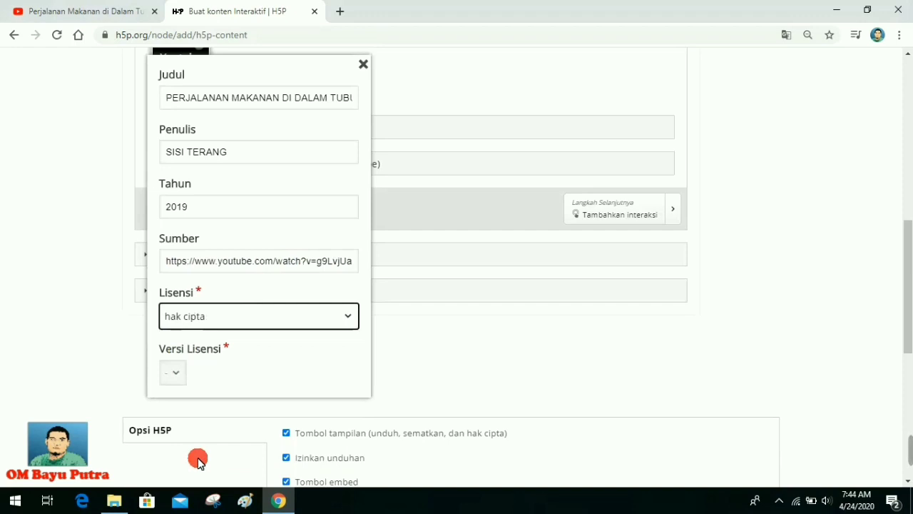
scroll(257, 369, up, 1)
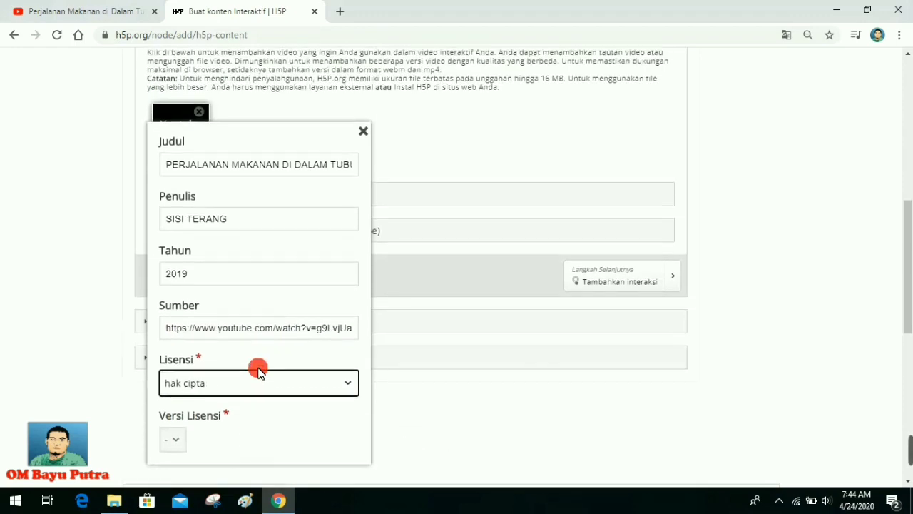
click(364, 135)
Go to the Add interactions stage (Tambahkan interaksi) and bring the whole video editor into view.
scroll(439, 184, up, 3)
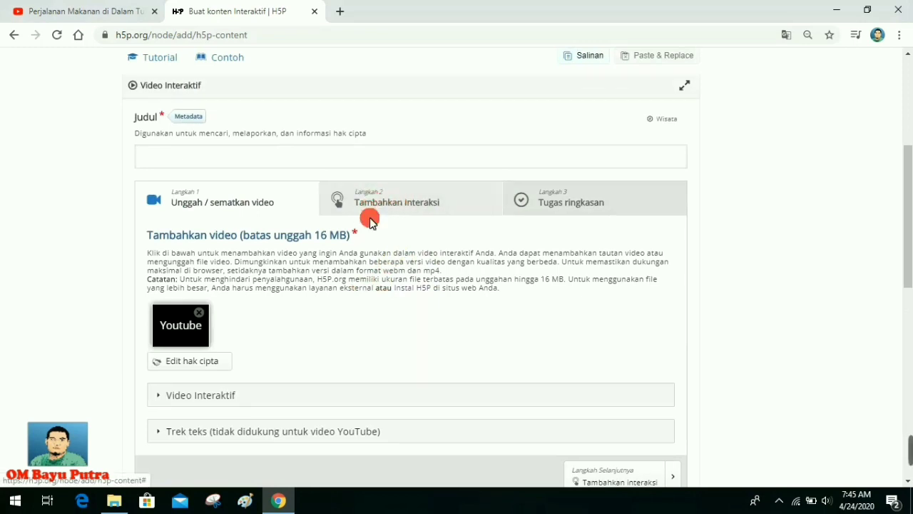
click(413, 208)
scroll(416, 227, down, 1)
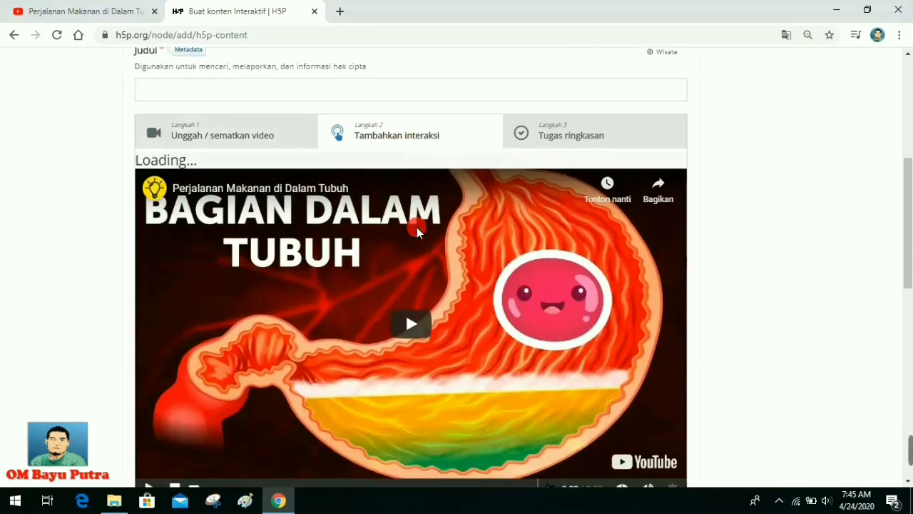
scroll(416, 227, down, 1)
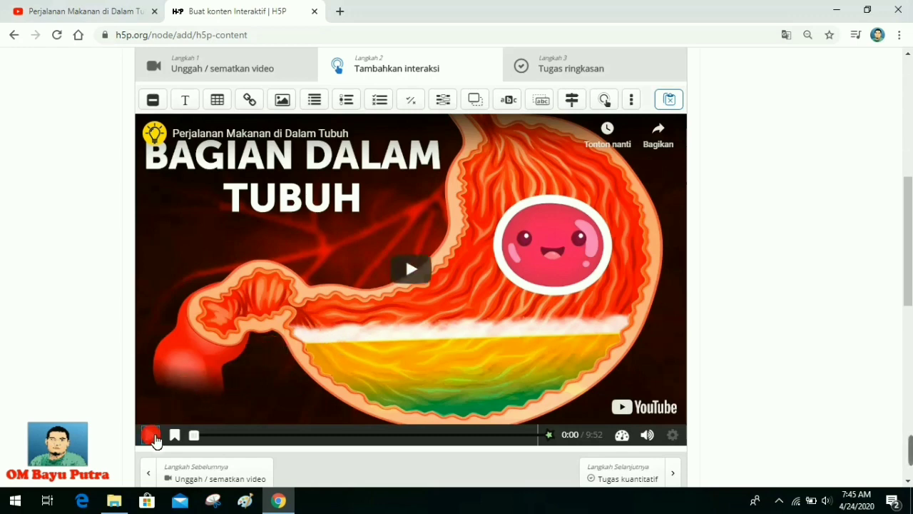
Play the video, skip ahead, pause it at 1:07 on the "Kelenjar Ludah" scene and dismiss the suggested videos.
click(155, 437)
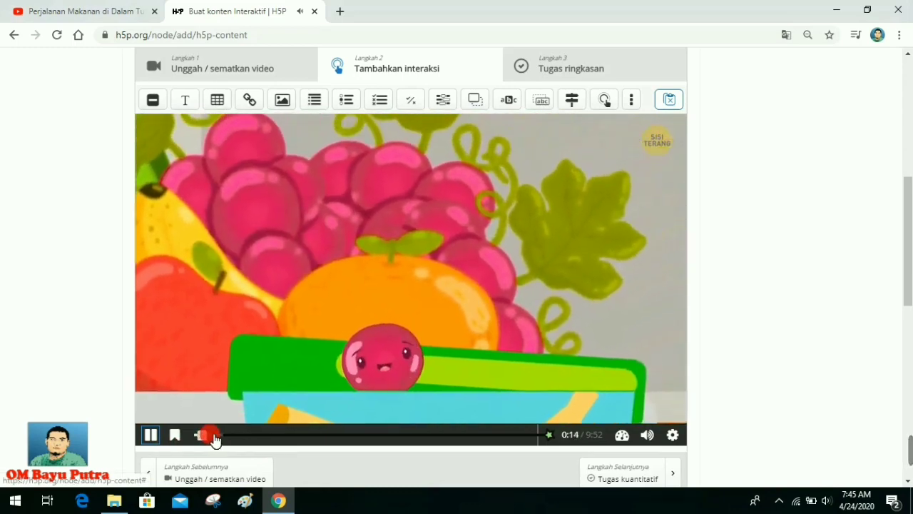
drag(213, 437, 230, 439)
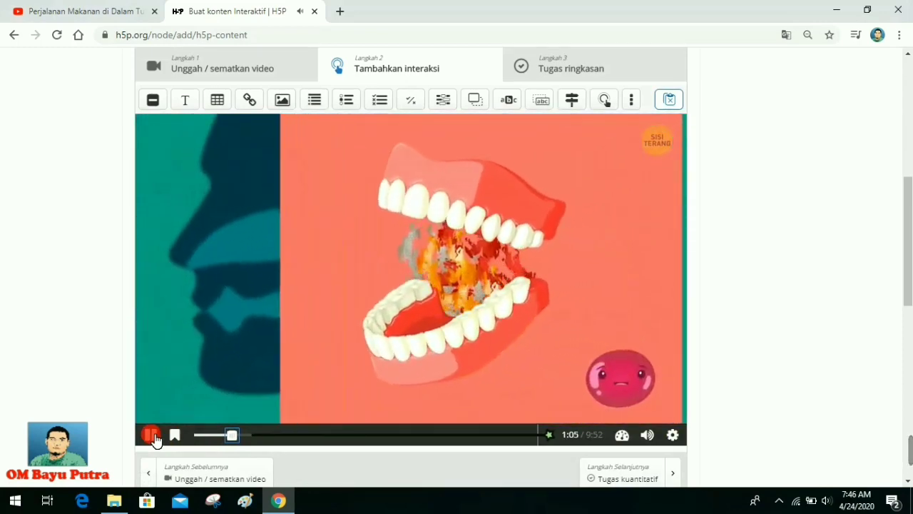
click(153, 436)
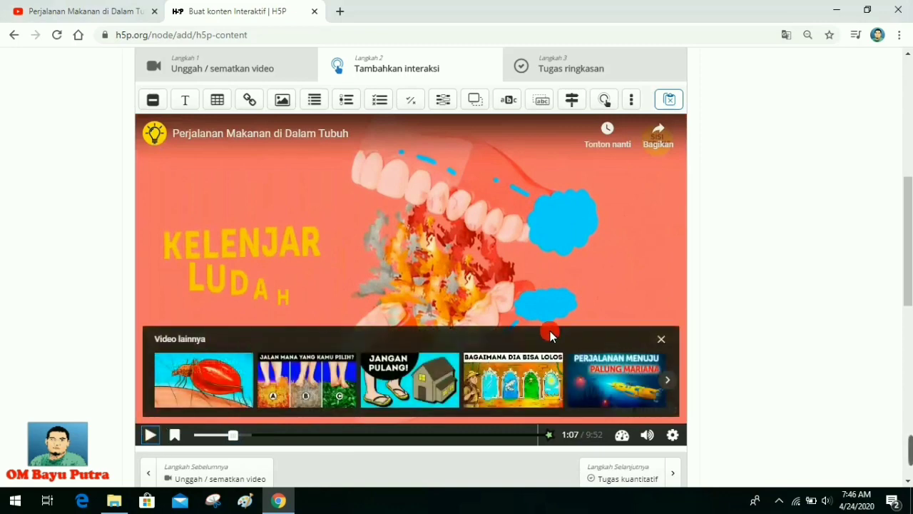
click(662, 340)
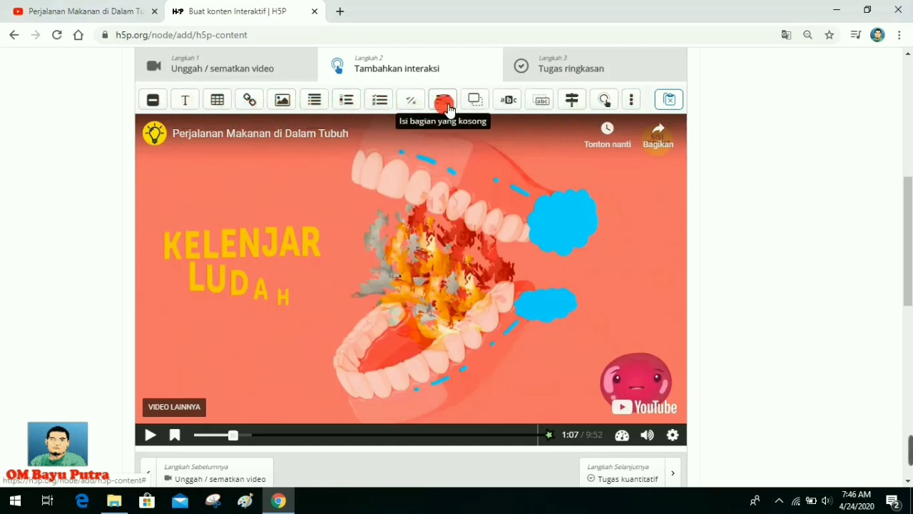
Add a fill-in-the-blanks interaction (Isi bagian yang kosong) at the paused moment and make it pause the video (Jeda video).
click(789, 34)
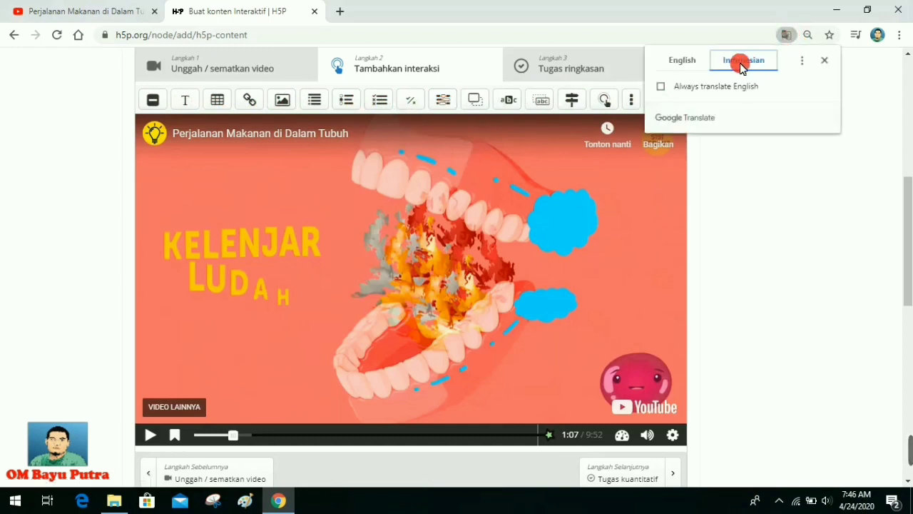
click(687, 59)
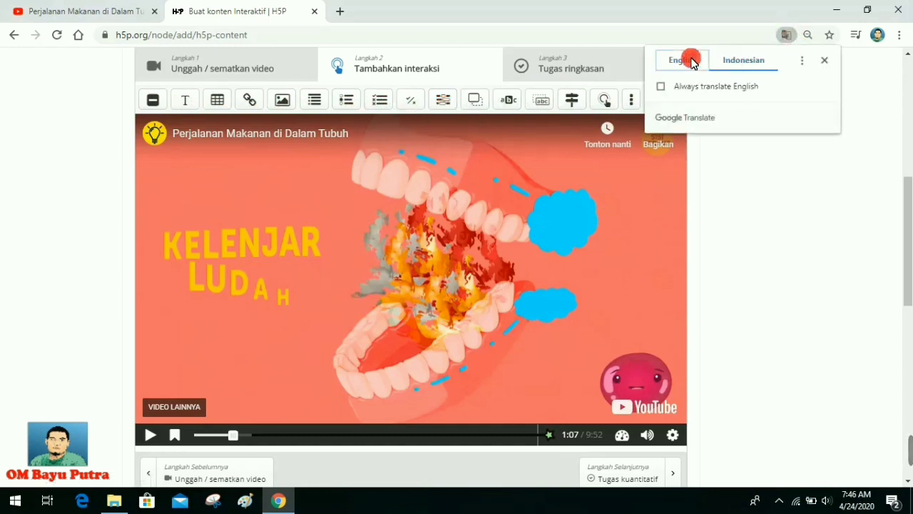
click(445, 101)
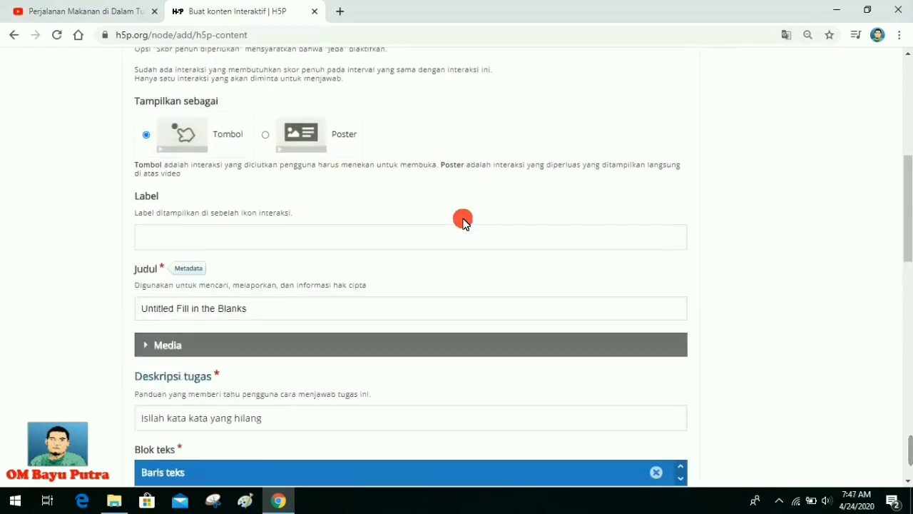
scroll(461, 220, up, 4)
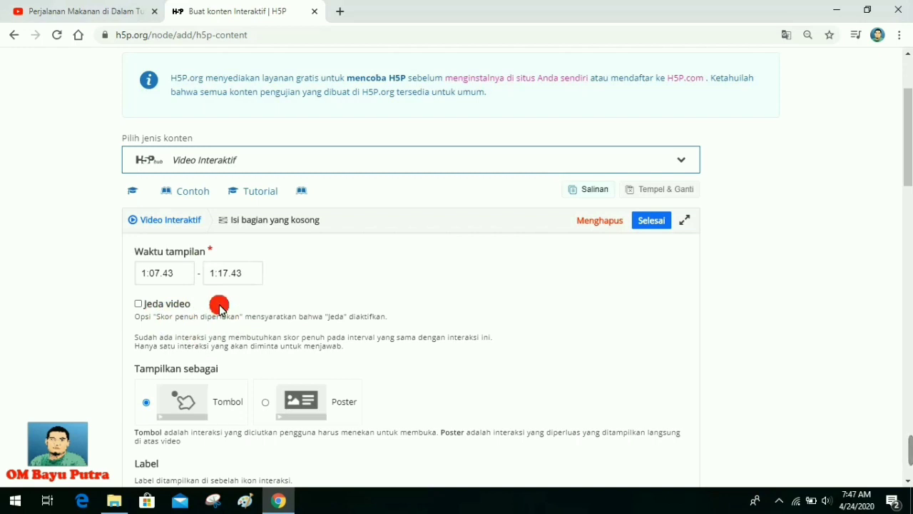
click(139, 303)
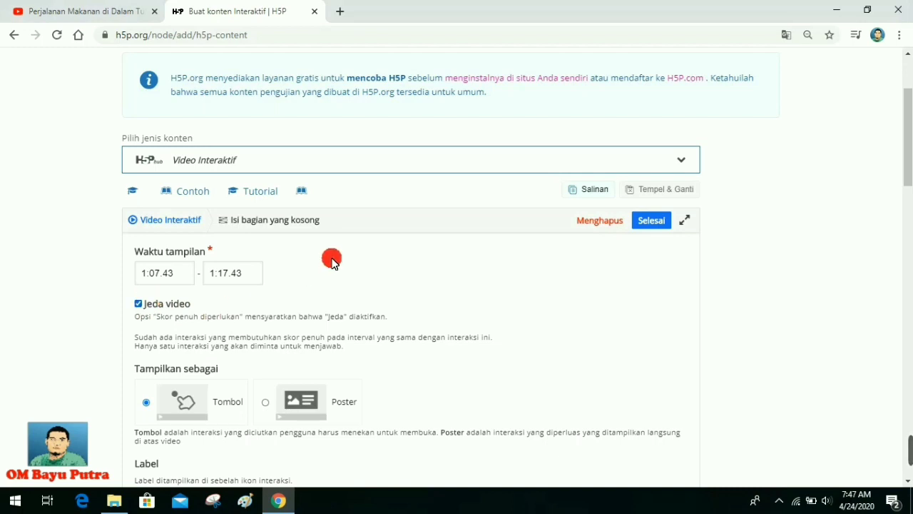
Enter "APAKAH FUNGSI KELENJAR LUDAH ?" as the interaction's label.
scroll(329, 261, down, 3)
scroll(335, 262, down, 1)
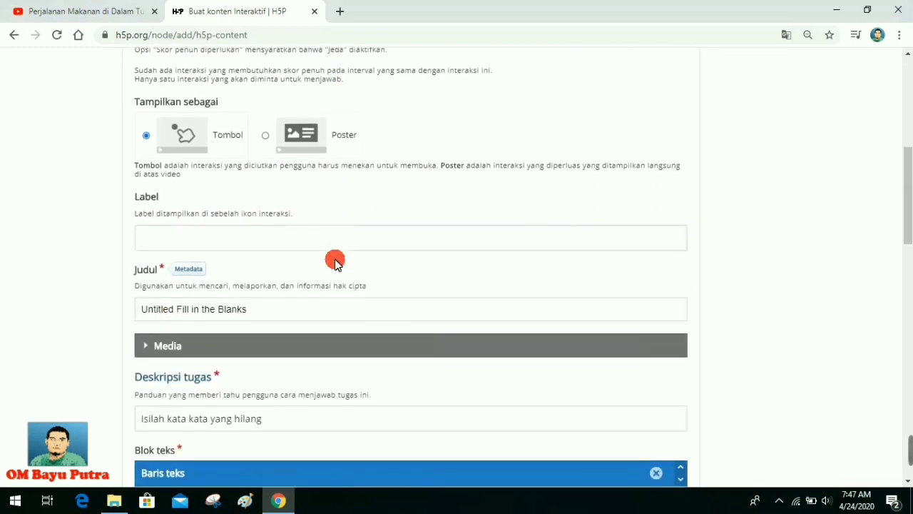
click(261, 239)
click(238, 272)
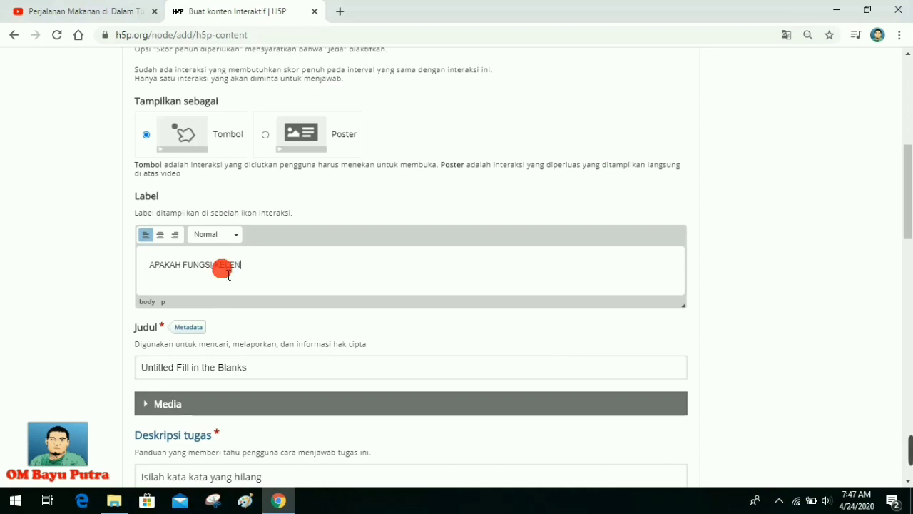
text(UD)
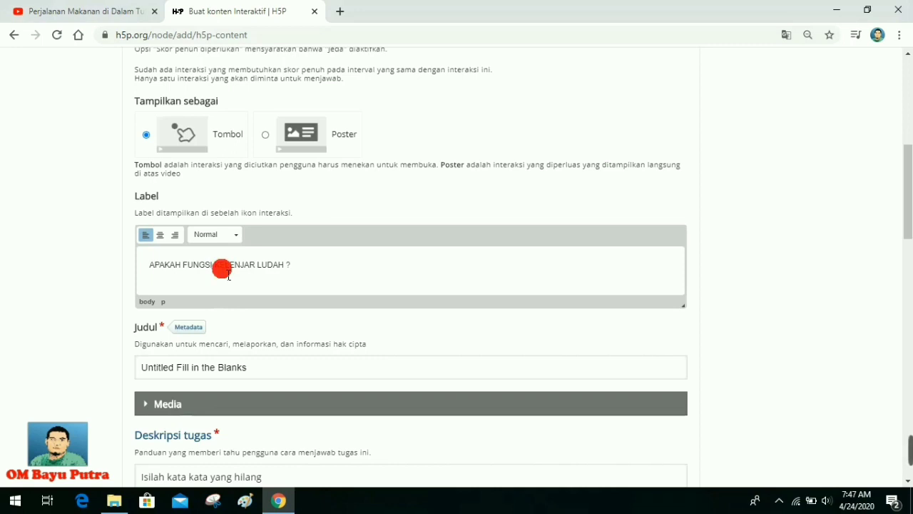
Copy the label's question and replace the default task description (Deskripsi tugas) with it.
scroll(225, 271, down, 1)
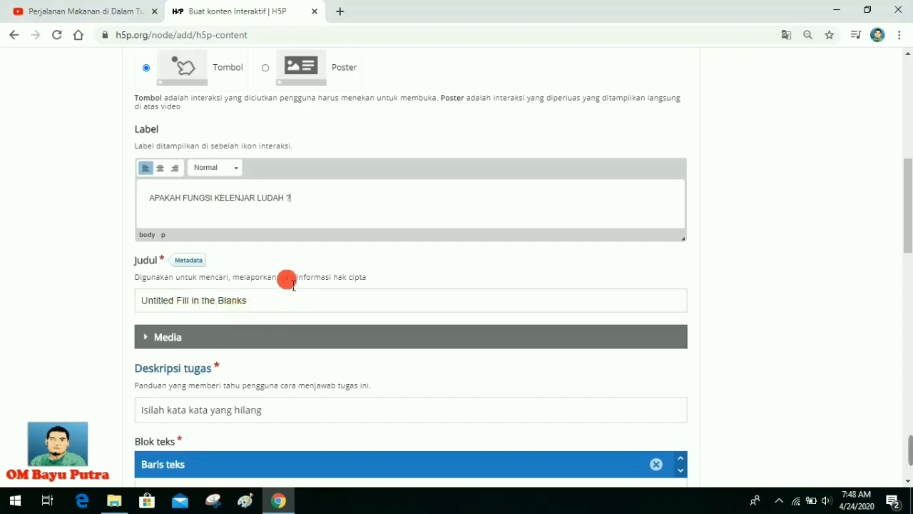
drag(294, 200, 148, 200)
key(ctrl+c)
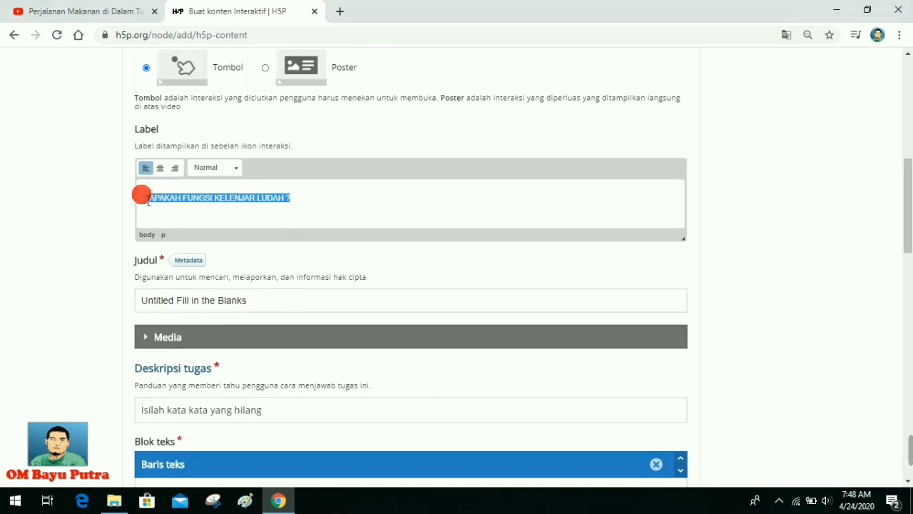
scroll(283, 286, down, 1)
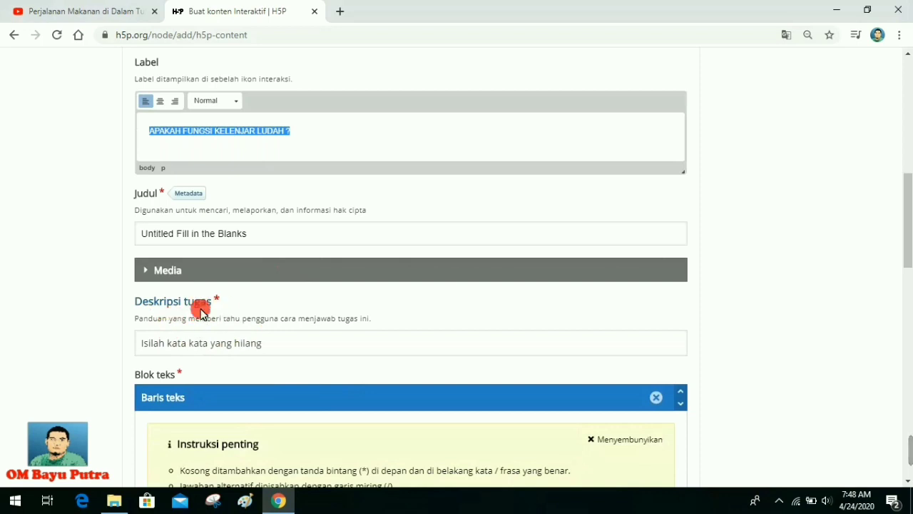
click(273, 349)
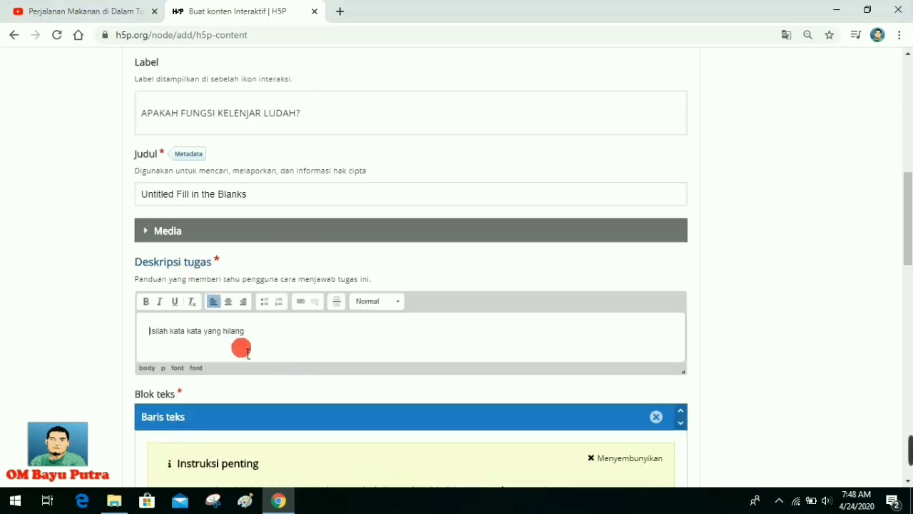
double_click(237, 331)
drag(205, 335, 131, 320)
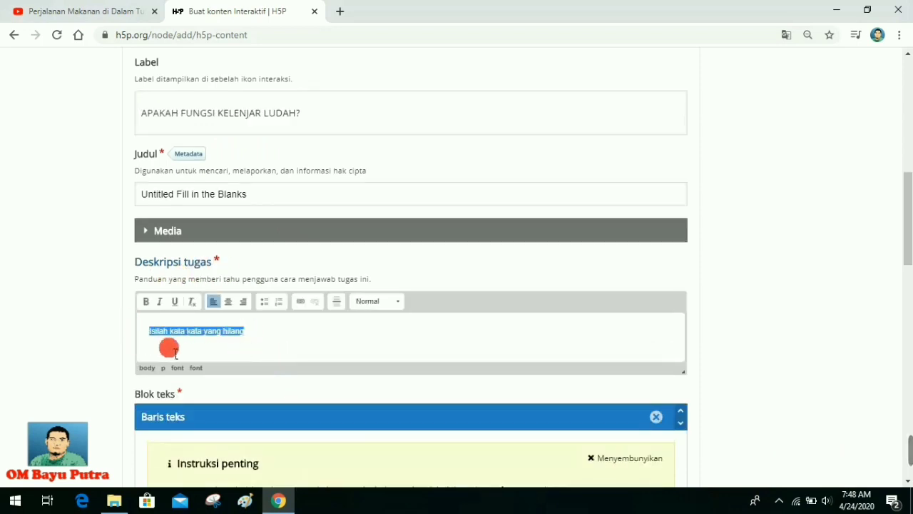
key(ctrl+v)
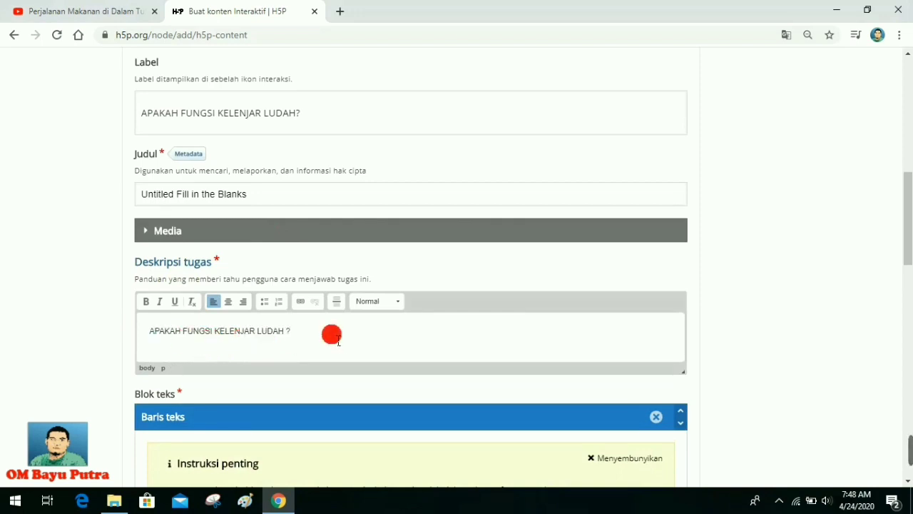
Examine the text block's instructions for marking blanks, viewing them in the original English and returning the page to Indonesian.
scroll(332, 335, down, 3)
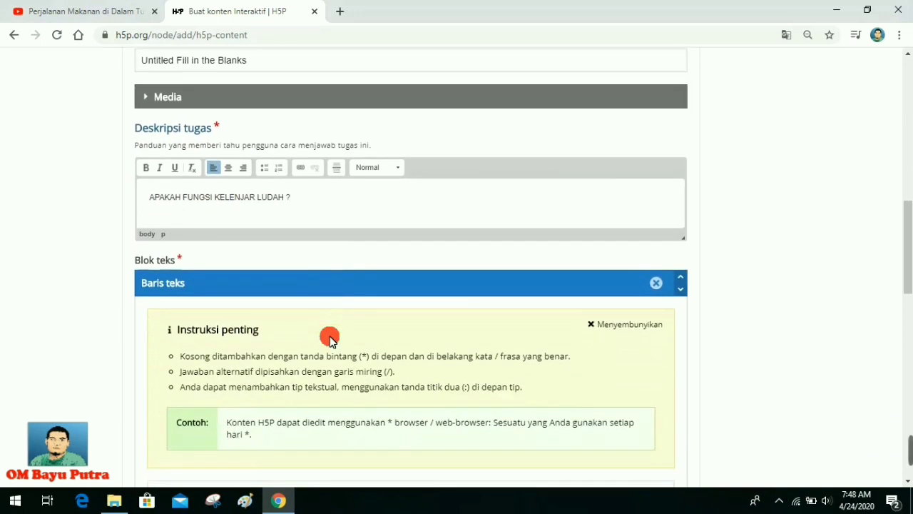
scroll(329, 338, down, 2)
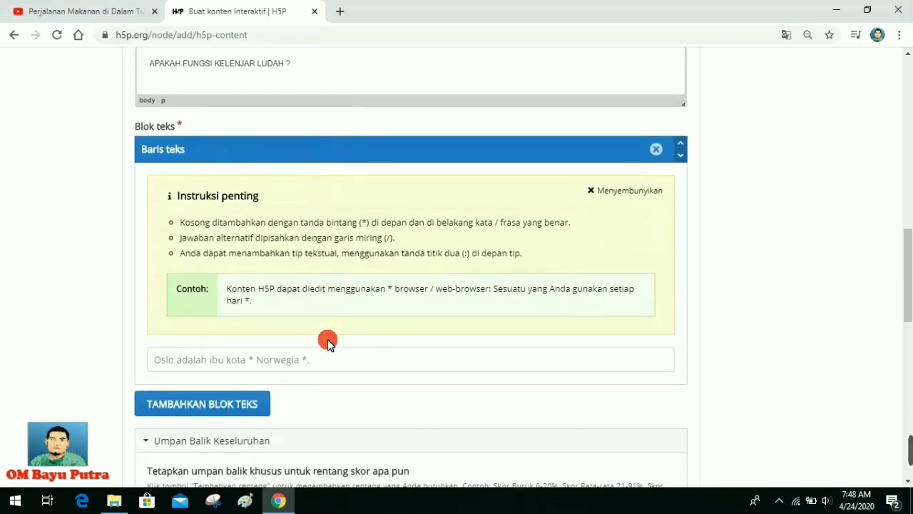
scroll(328, 341, down, 1)
scroll(328, 341, up, 1)
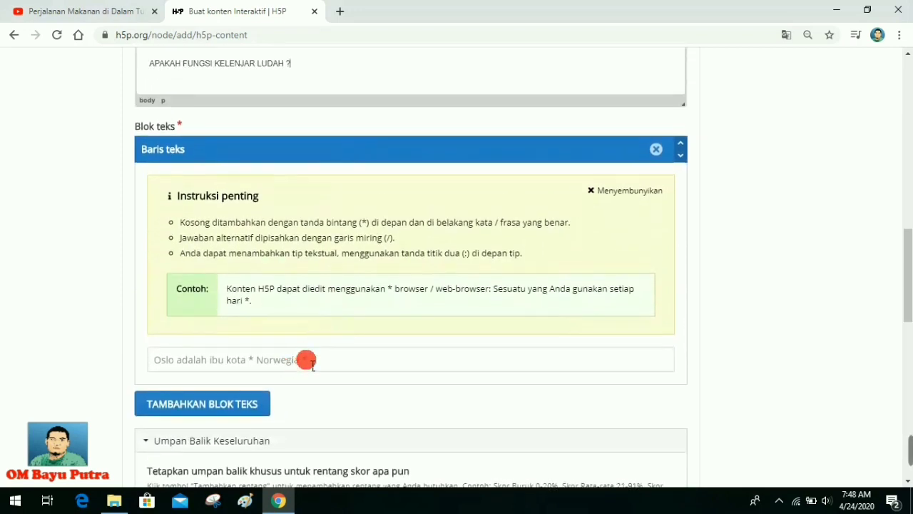
click(306, 361)
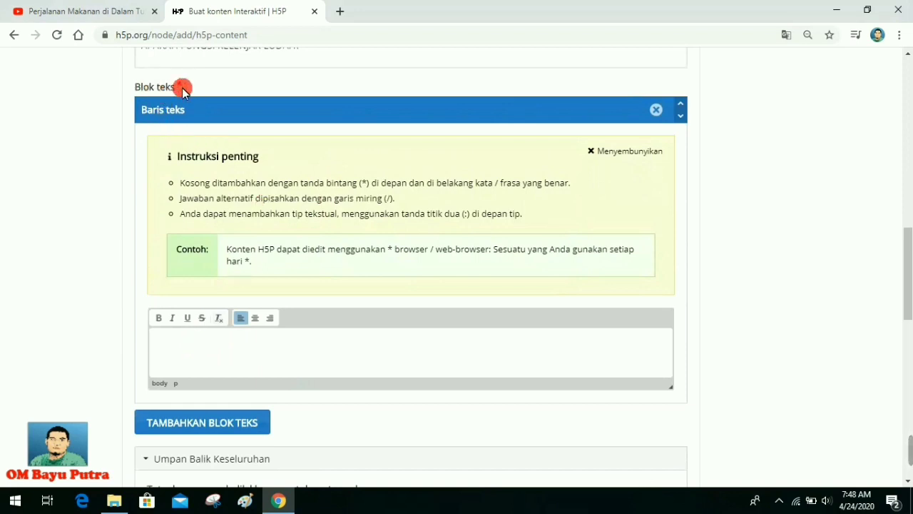
click(786, 34)
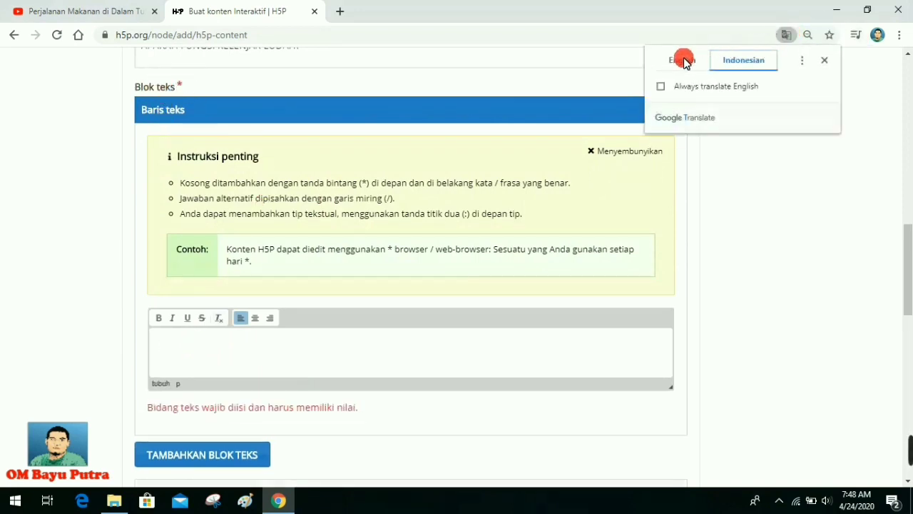
click(684, 61)
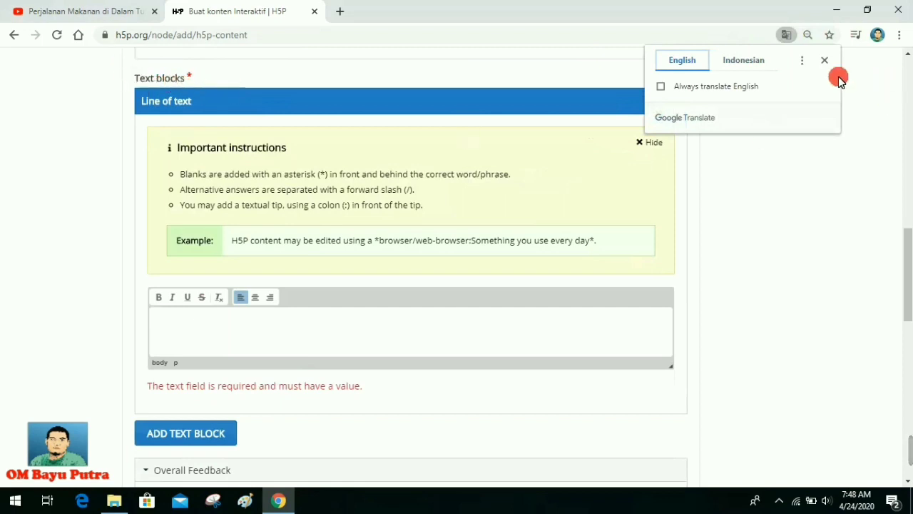
click(738, 63)
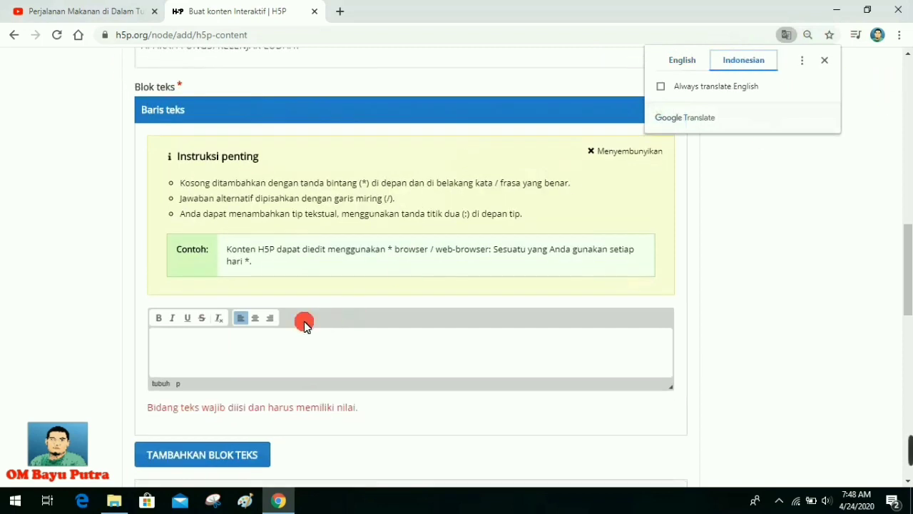
Enter "*membantu proses pencernaan makanan*" in the text block so the whole phrase becomes the blank's answer.
click(172, 333)
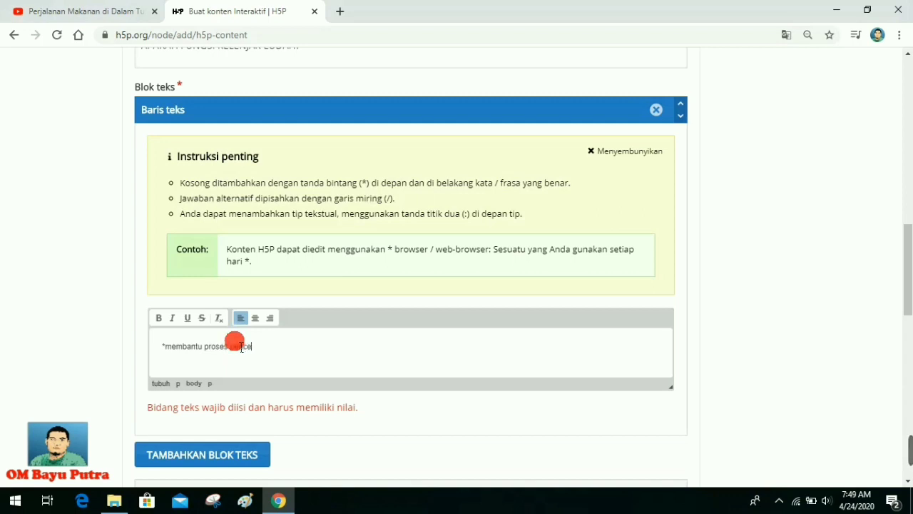
text(rnaan )
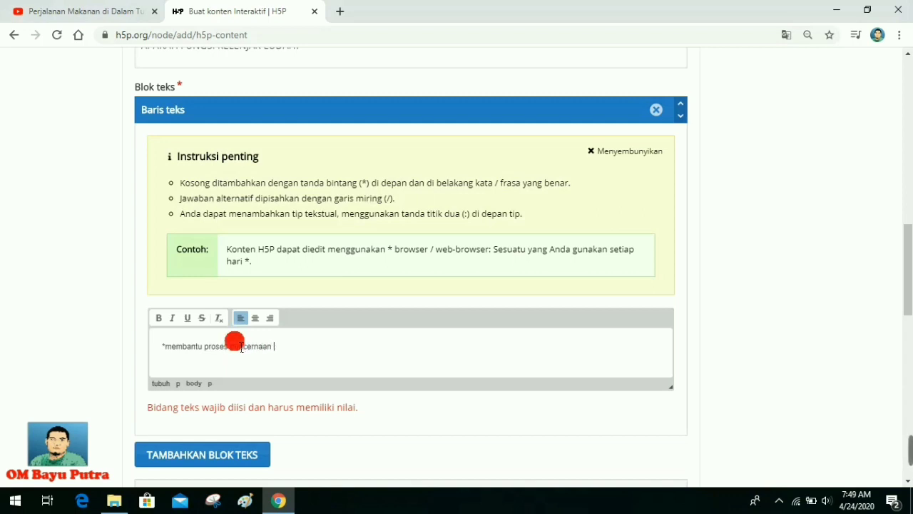
text(makanan*)
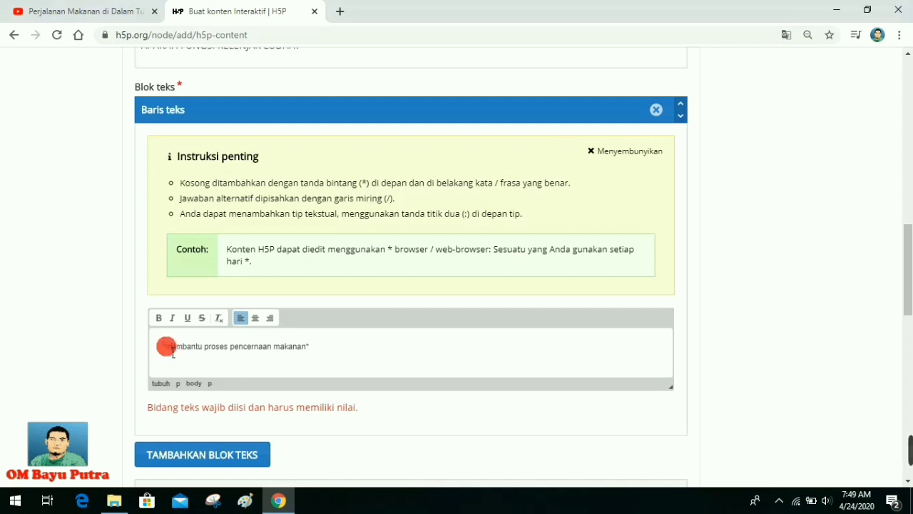
Add a second score range in the overall feedback, end the first range at 50% and give it the feedback "coba lagi ...".
scroll(279, 369, down, 3)
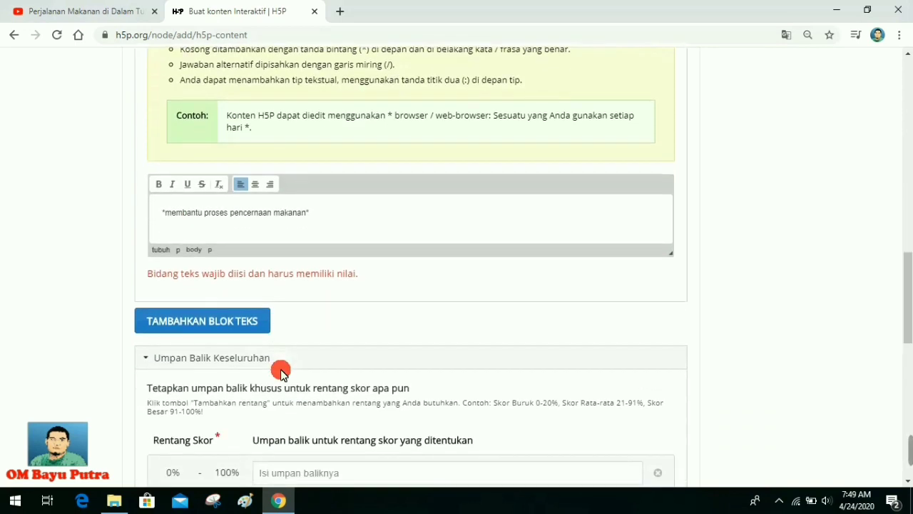
scroll(281, 369, down, 2)
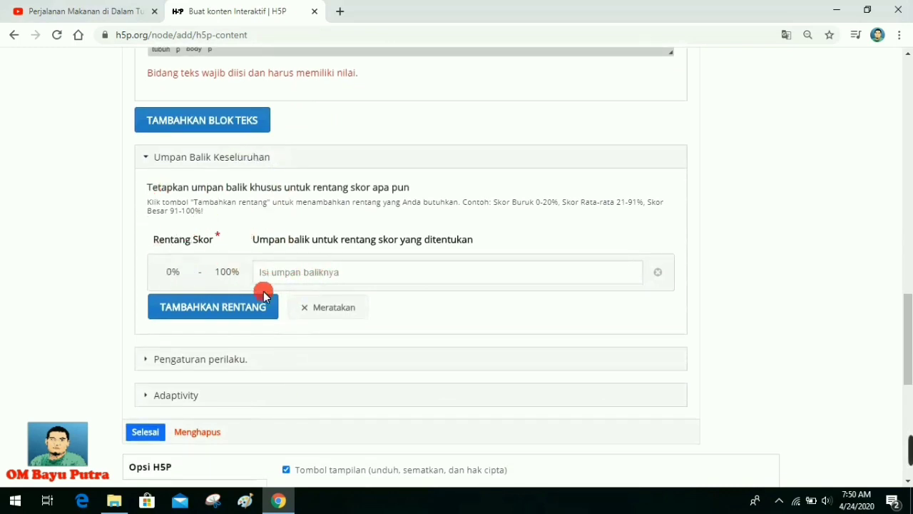
click(241, 308)
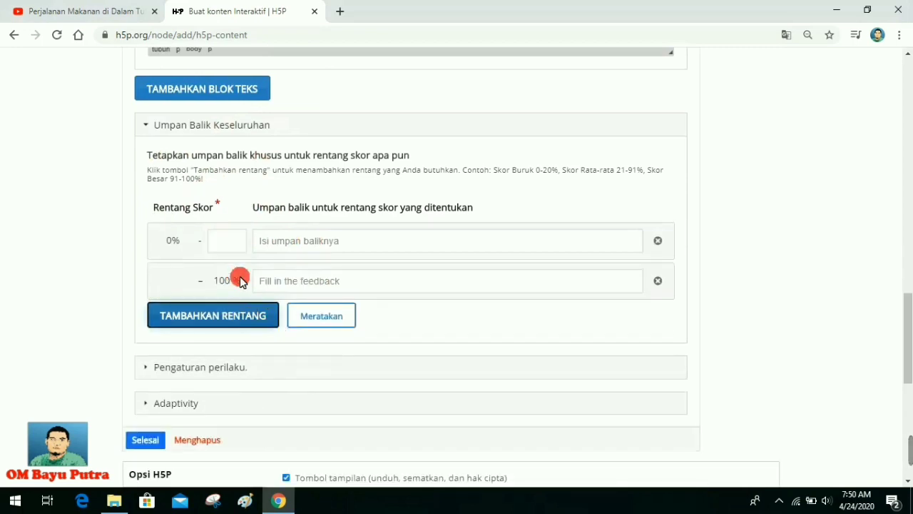
click(227, 241)
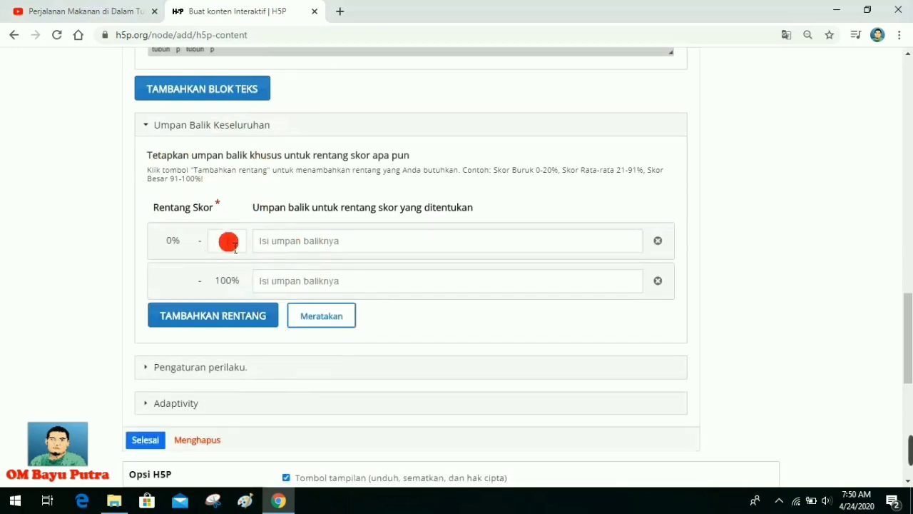
text(50)
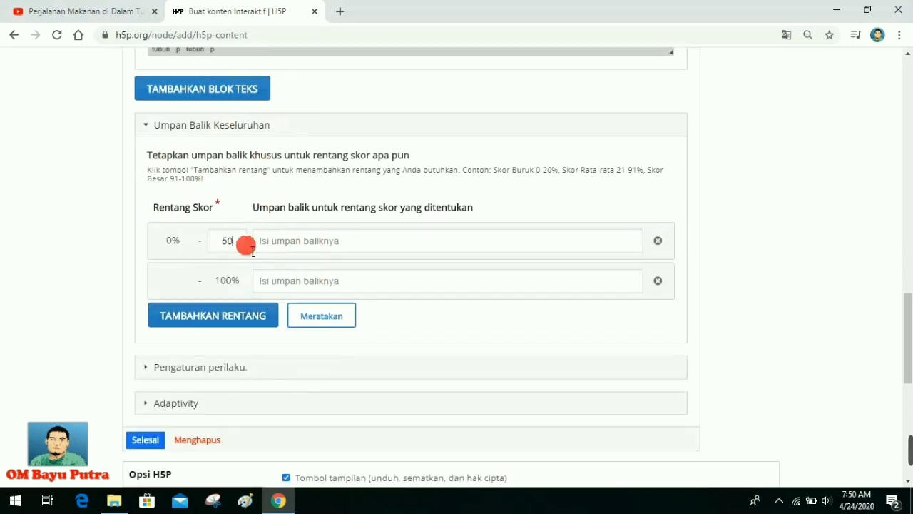
click(312, 246)
text(c)
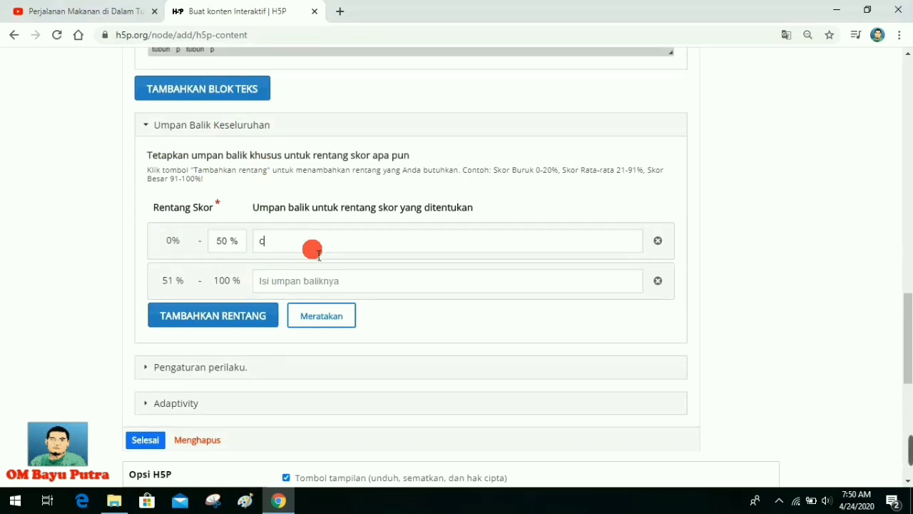
text(oba lagi )
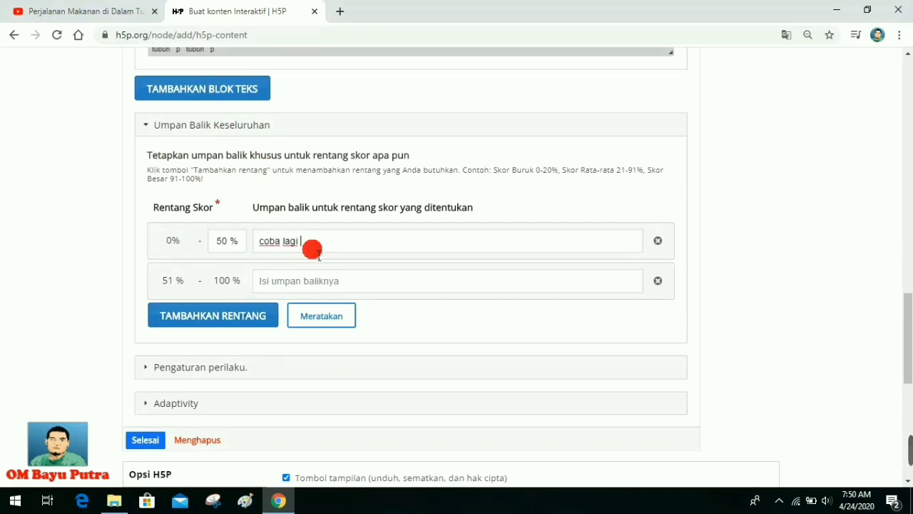
text(...)
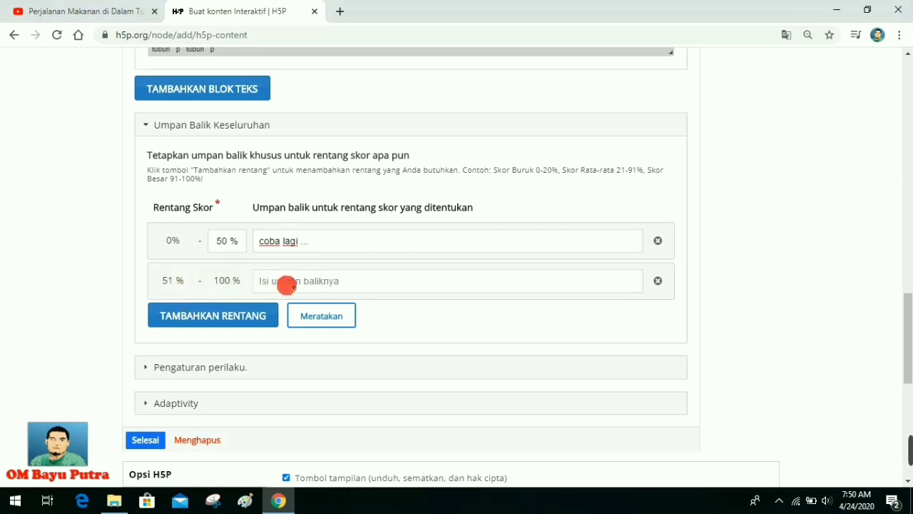
Enter "wah kamu pintar" as the feedback for the 51–100% score range.
click(298, 280)
text(wa)
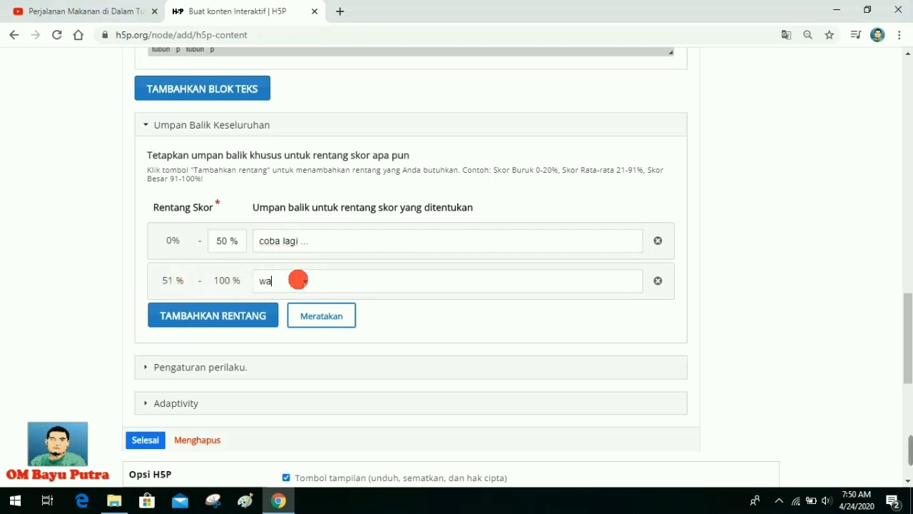
text(h kamu pi)
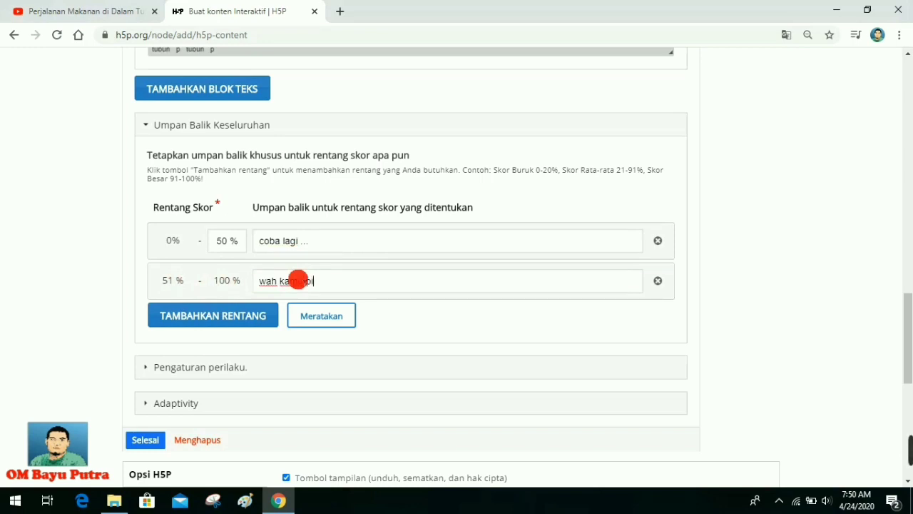
text(ntar)
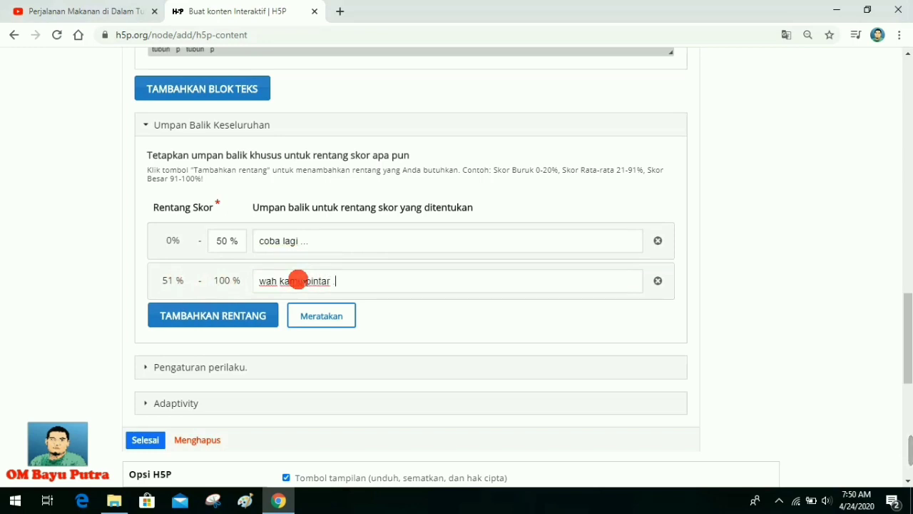
Append " ..." to the feedback for the 51–100% score range and finish the fill-in-the-blanks question.
text( ...)
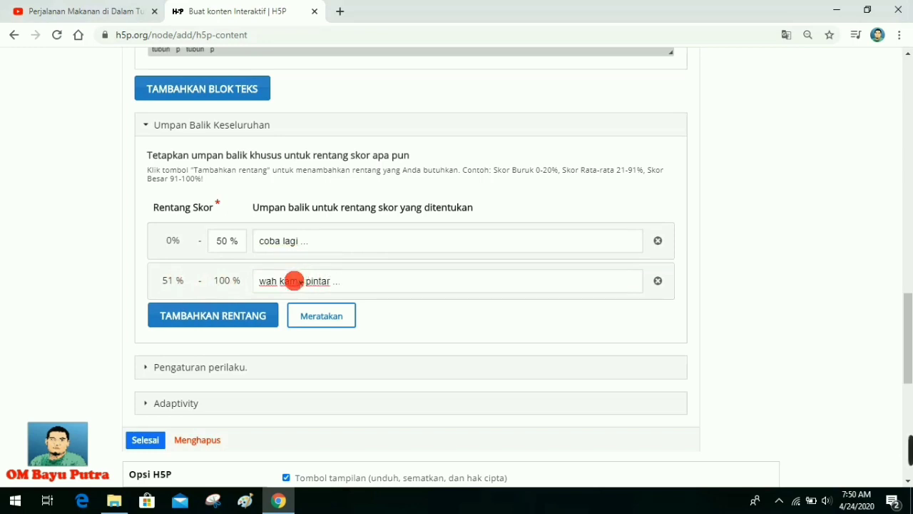
scroll(294, 281, down, 1)
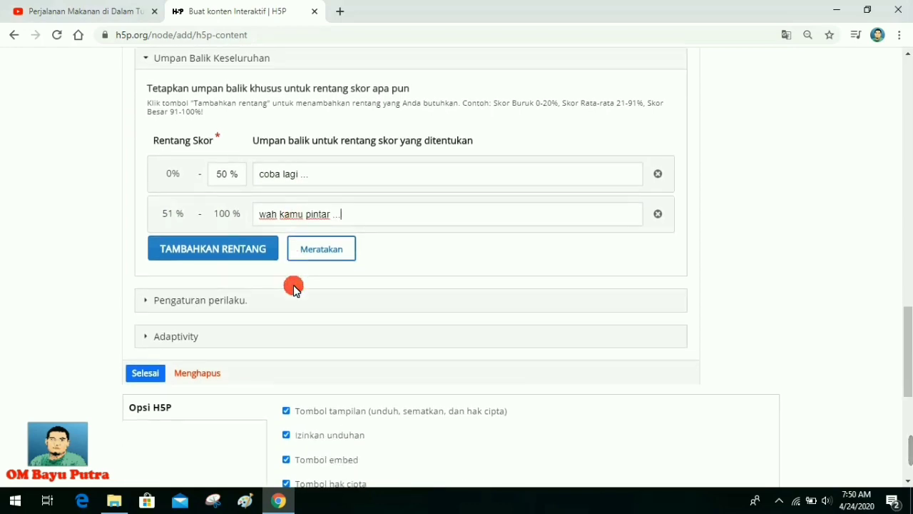
click(146, 373)
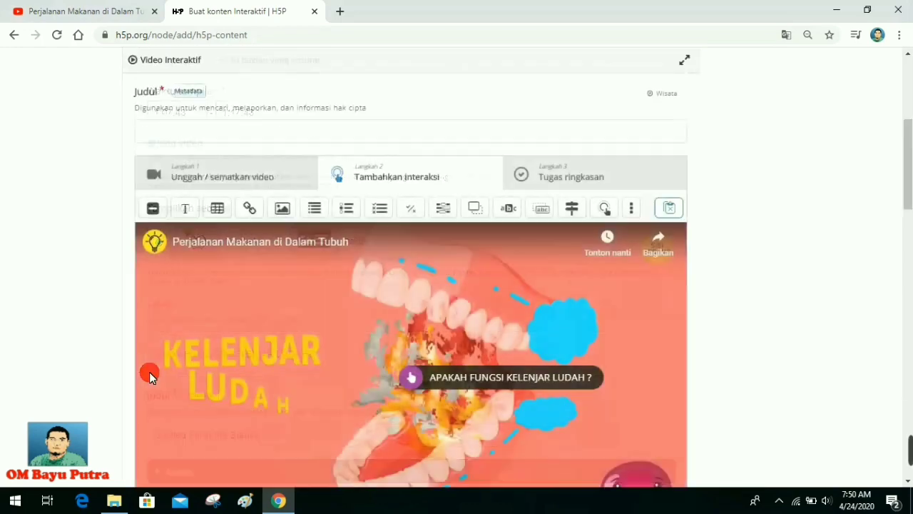
Move the "APAKAH FUNGSI KELENJAR LUDAH?" question button on the video to just below the "KELENJAR LUDAH" caption.
scroll(380, 301, down, 1)
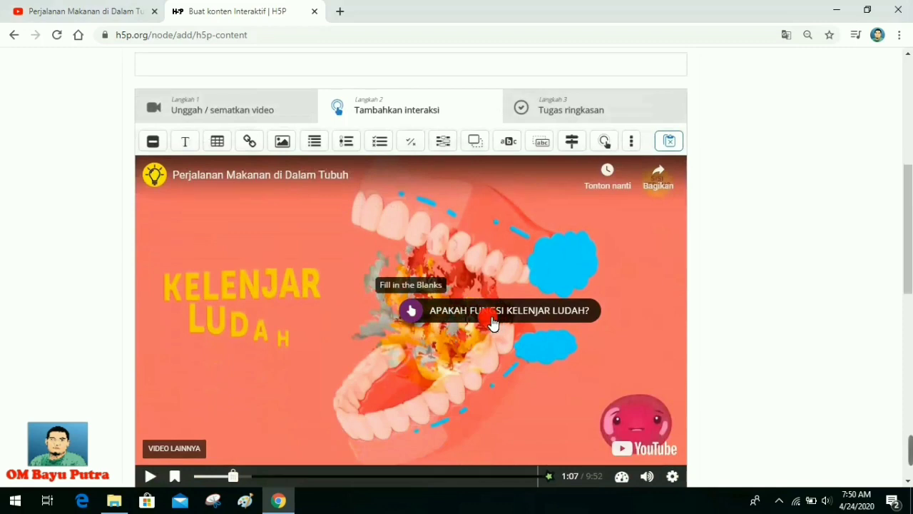
drag(495, 322, 328, 335)
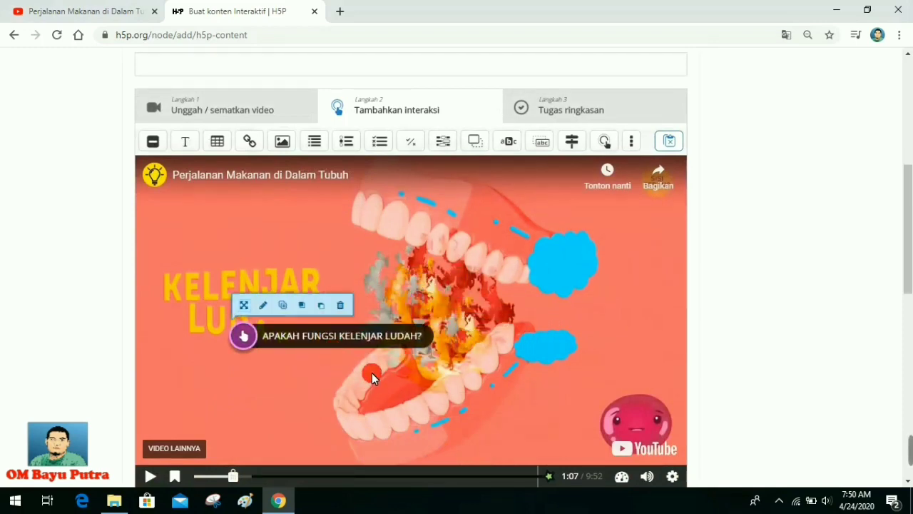
Reopen the salivary gland question, review its settings from the label to the overall feedback, and close it.
click(264, 307)
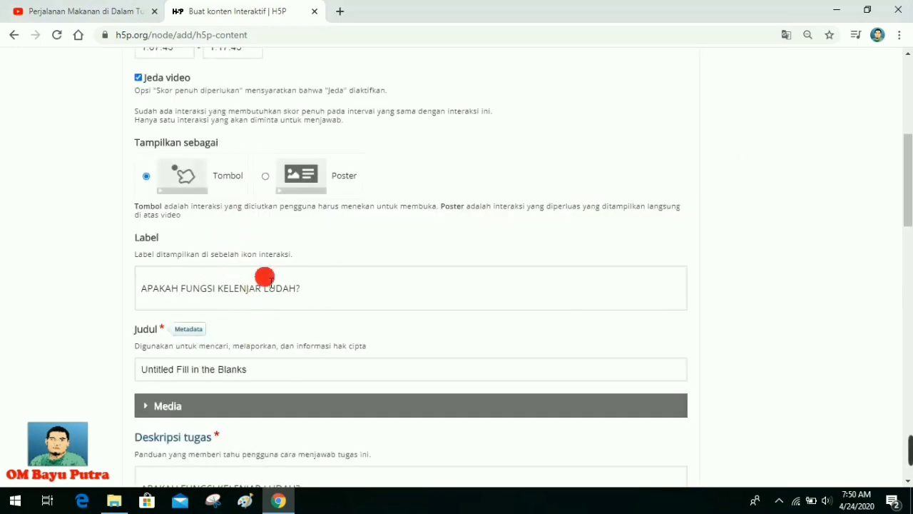
scroll(264, 279, up, 2)
scroll(274, 231, down, 9)
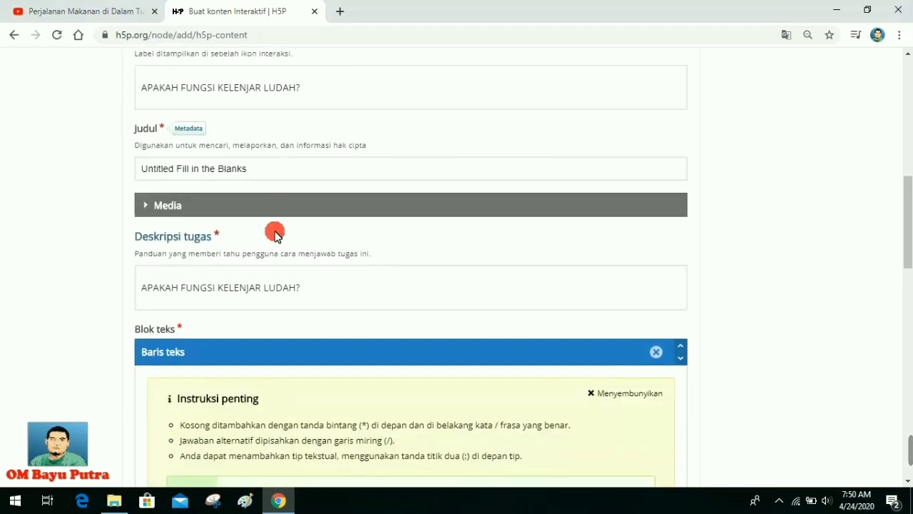
scroll(275, 230, down, 5)
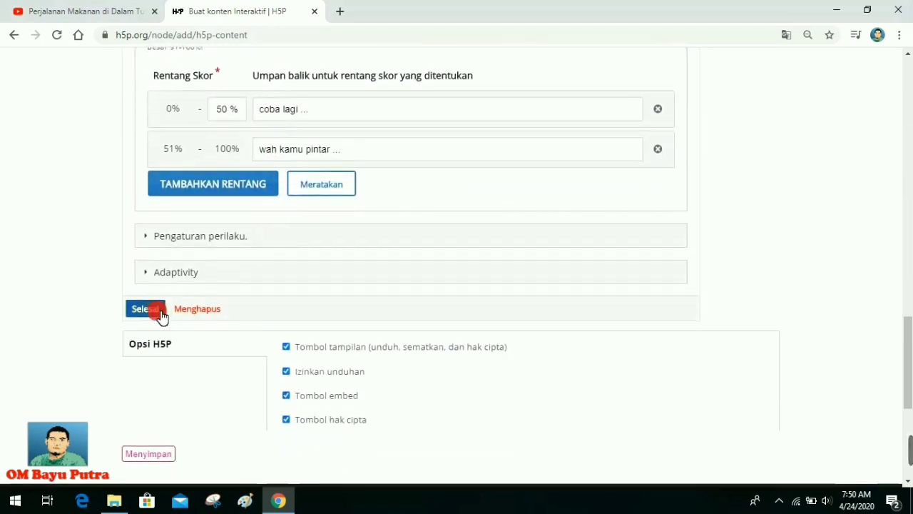
scroll(183, 366, down, 1)
click(157, 386)
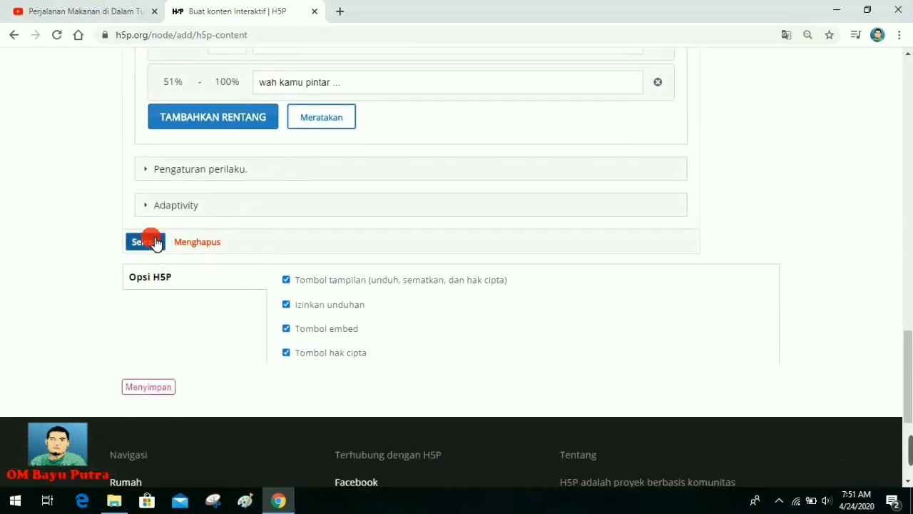
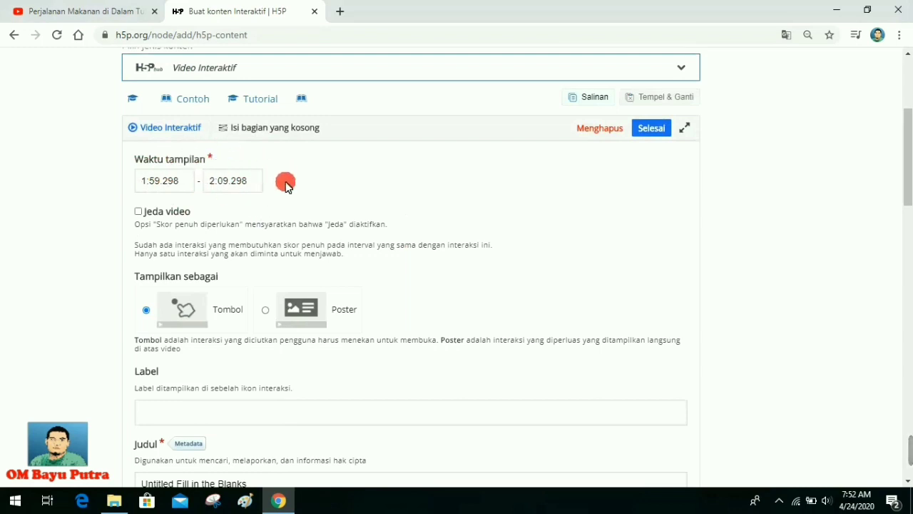
Make the new question at 1:59 pause the video and label it "Apakah nama katub pemisah antara saluran pernafasan dan saluran pencernaan ?".
click(137, 212)
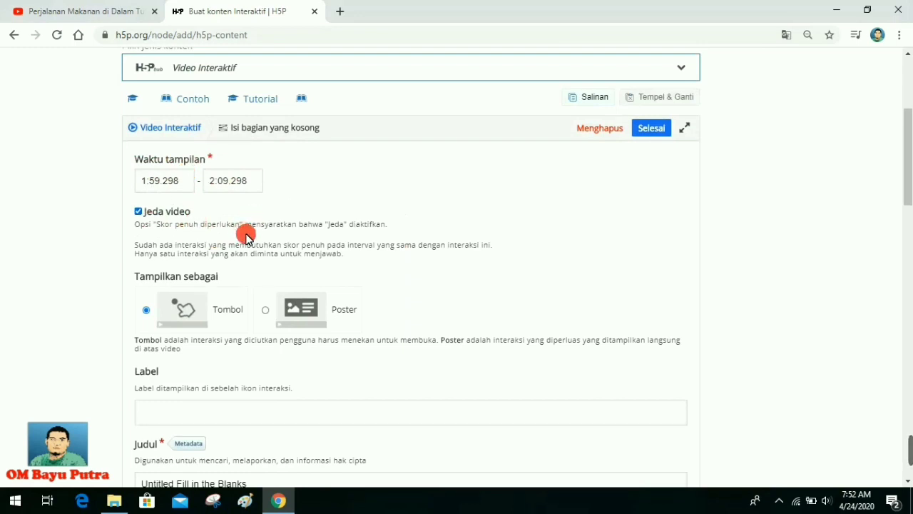
scroll(250, 237, down, 2)
click(247, 279)
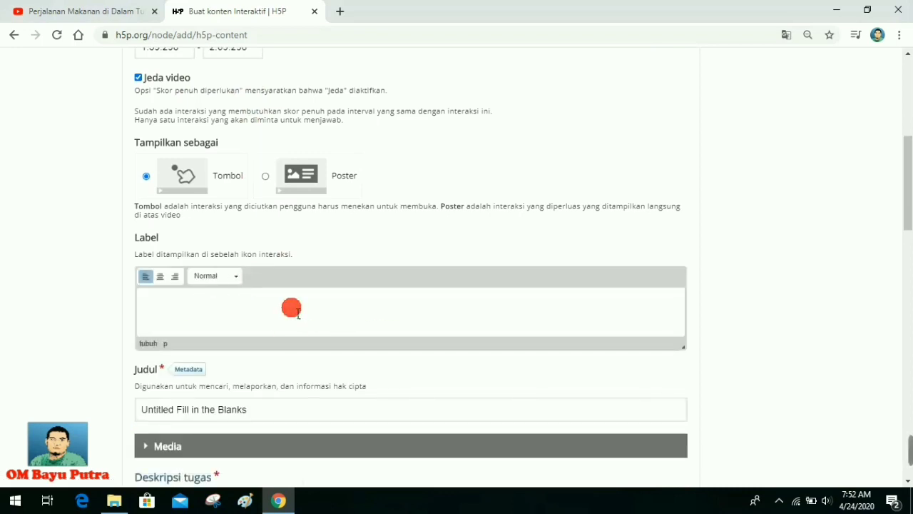
text(A)
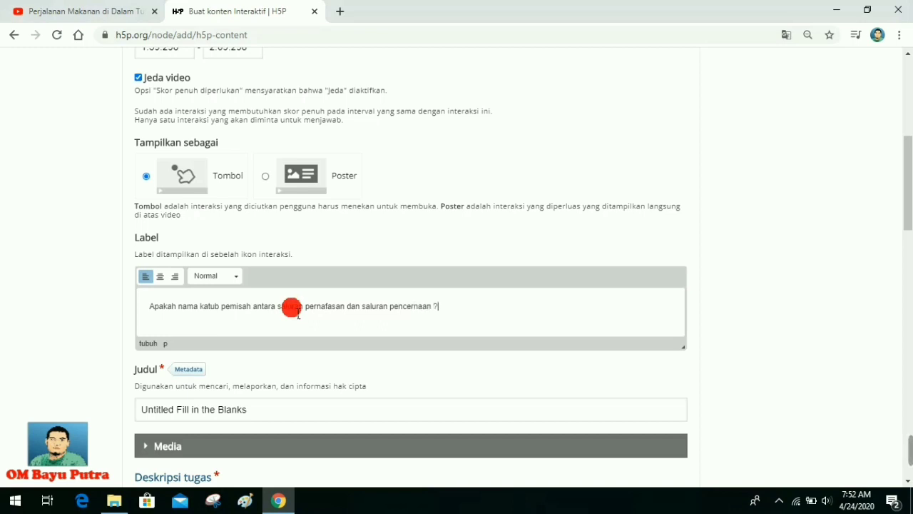
Delete the default text "Isilah kata kata yang hilang" from the task description.
drag(439, 311, 157, 314)
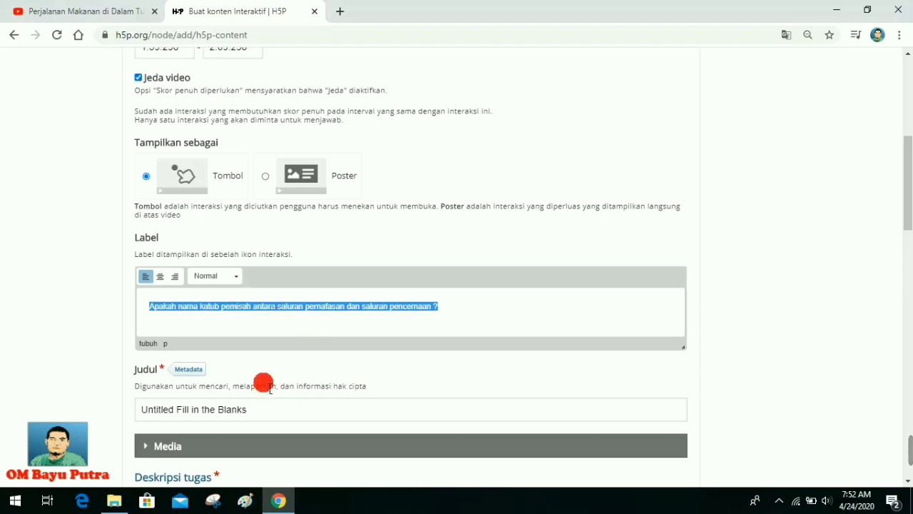
scroll(270, 390, down, 2)
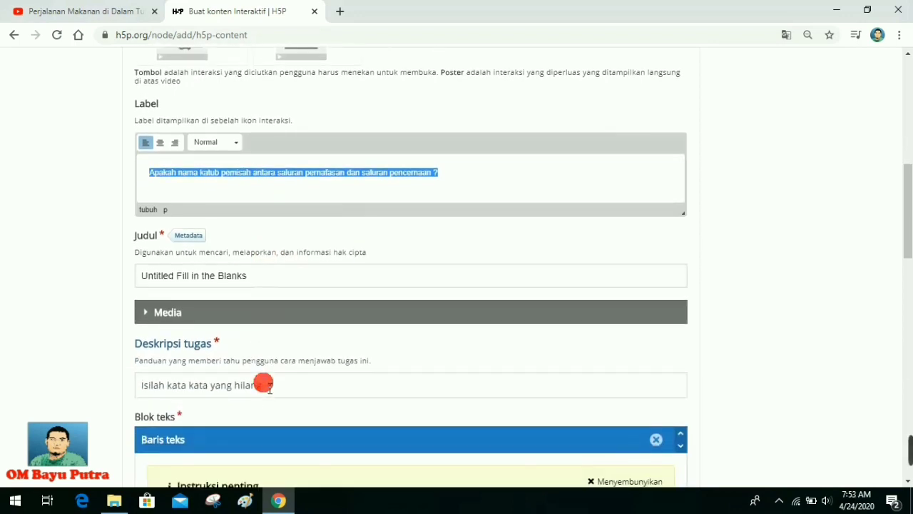
scroll(275, 326, down, 1)
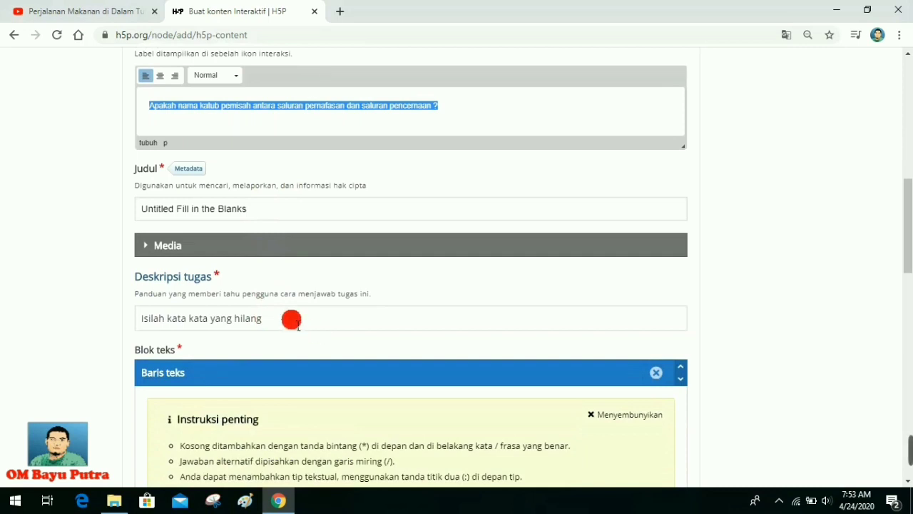
click(292, 320)
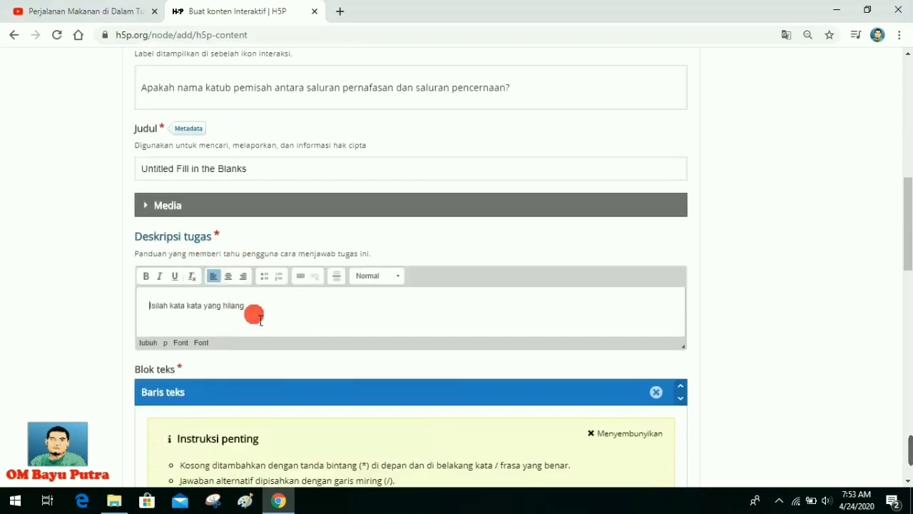
drag(246, 307, 150, 306)
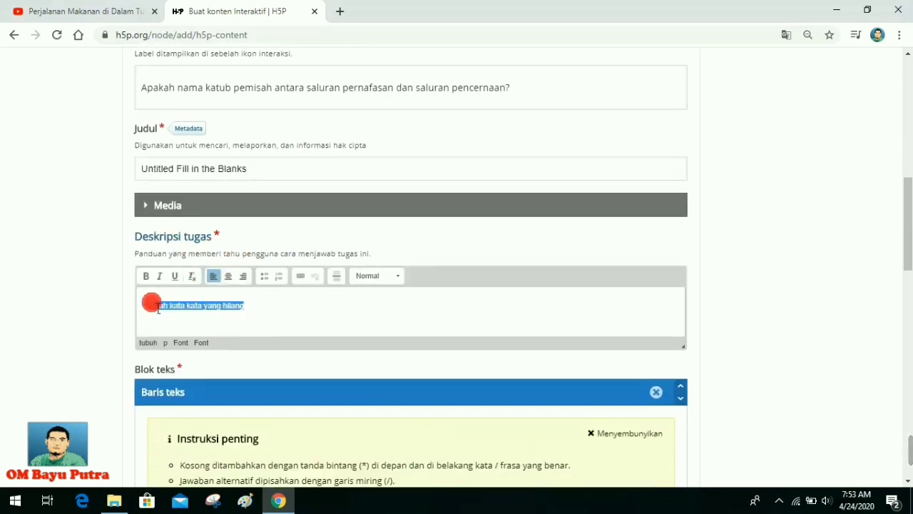
right_click(213, 305)
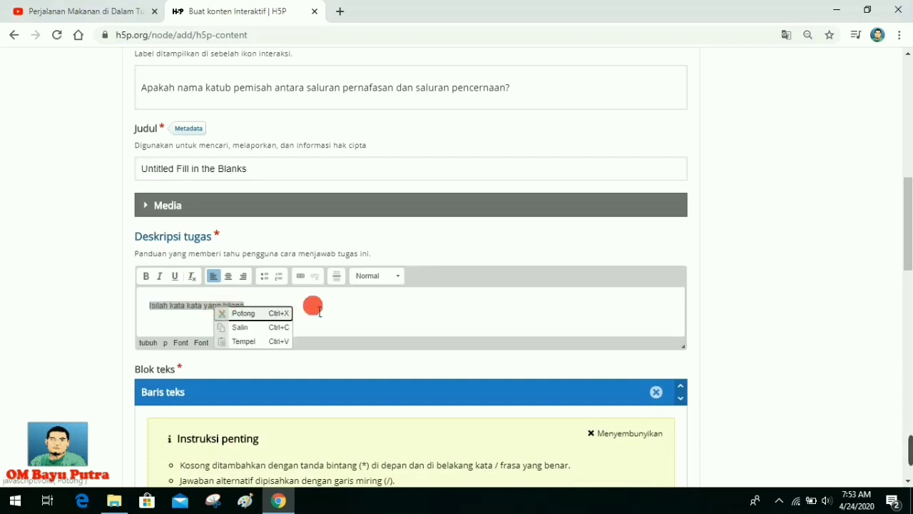
click(324, 311)
drag(310, 309, 118, 297)
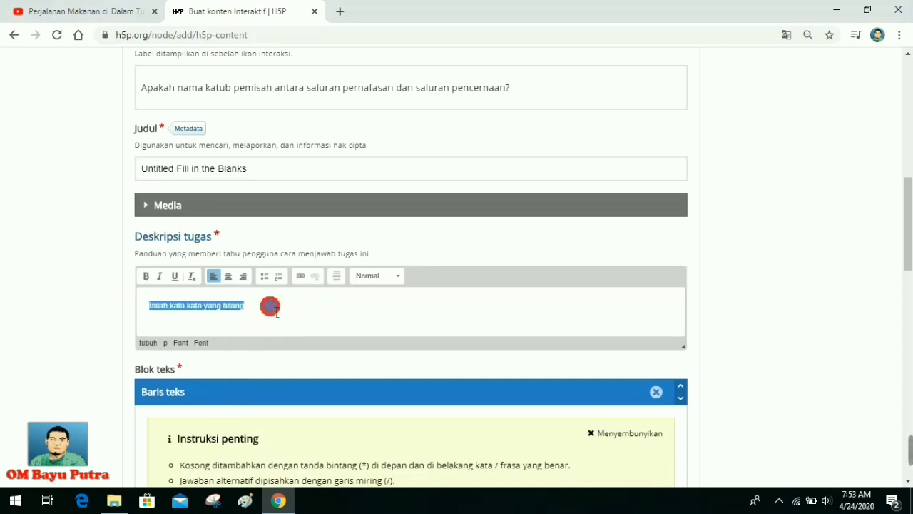
right_click(270, 306)
click(294, 328)
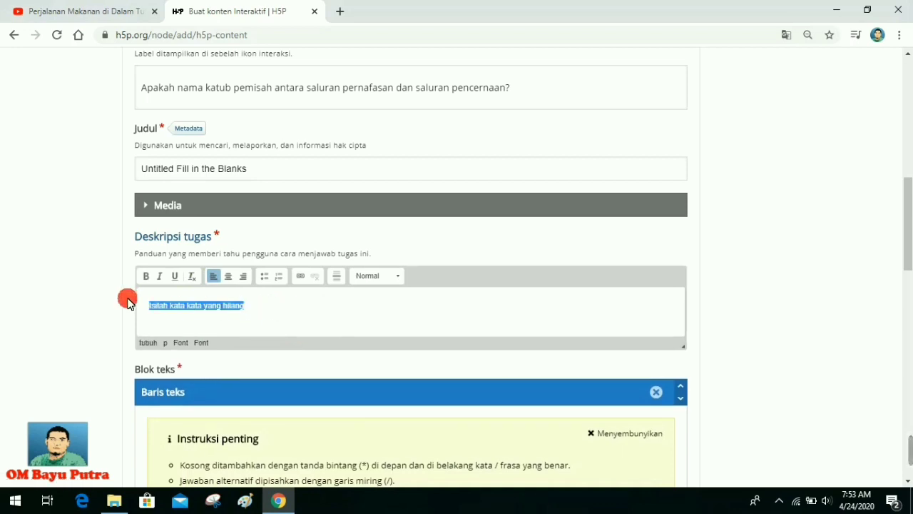
key(Delete)
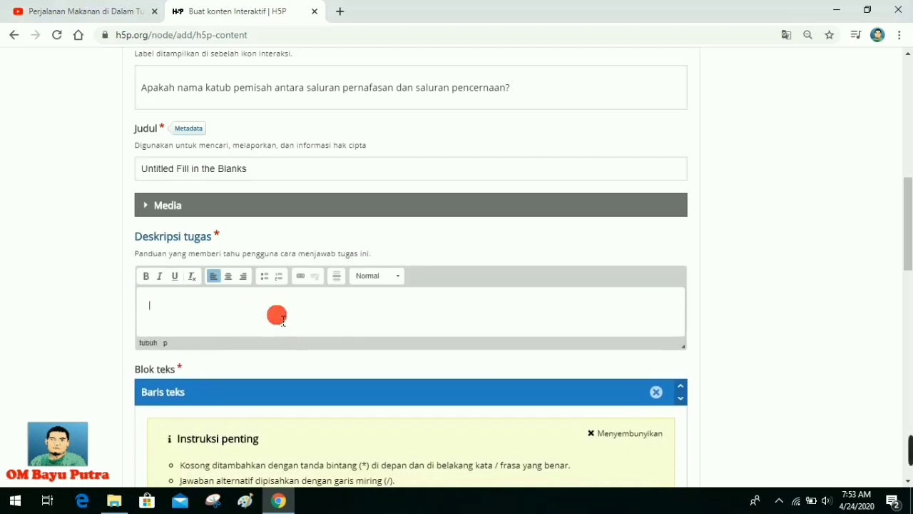
Copy the question text from the label and paste it into the empty task description.
scroll(277, 317, up, 3)
click(403, 286)
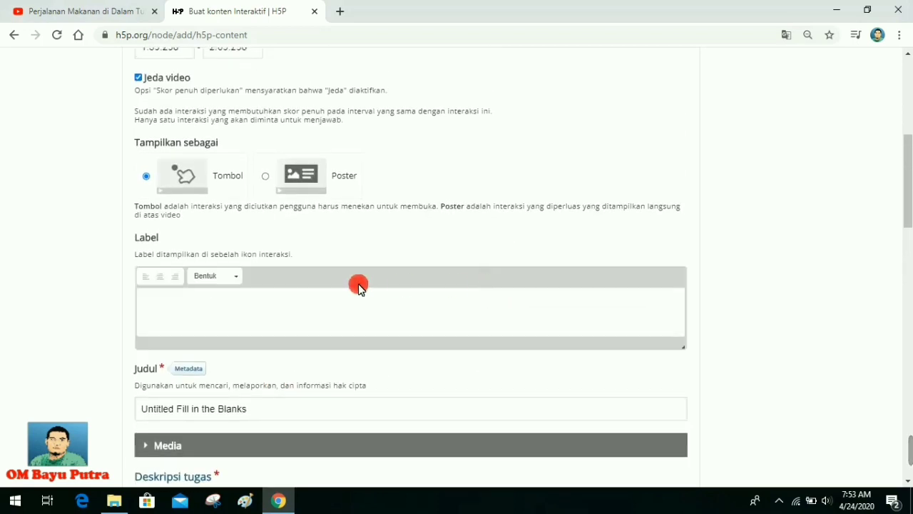
key(ctrl+v)
drag(437, 309, 150, 312)
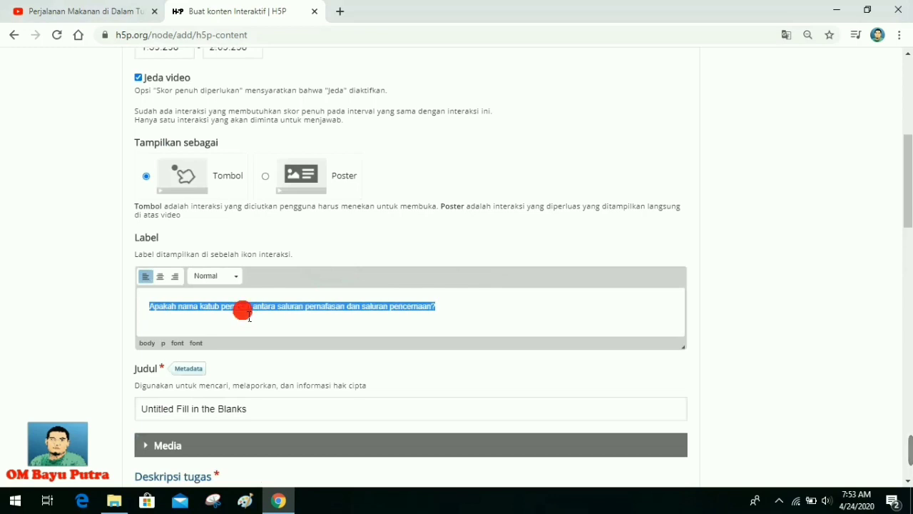
scroll(241, 310, down, 3)
click(209, 321)
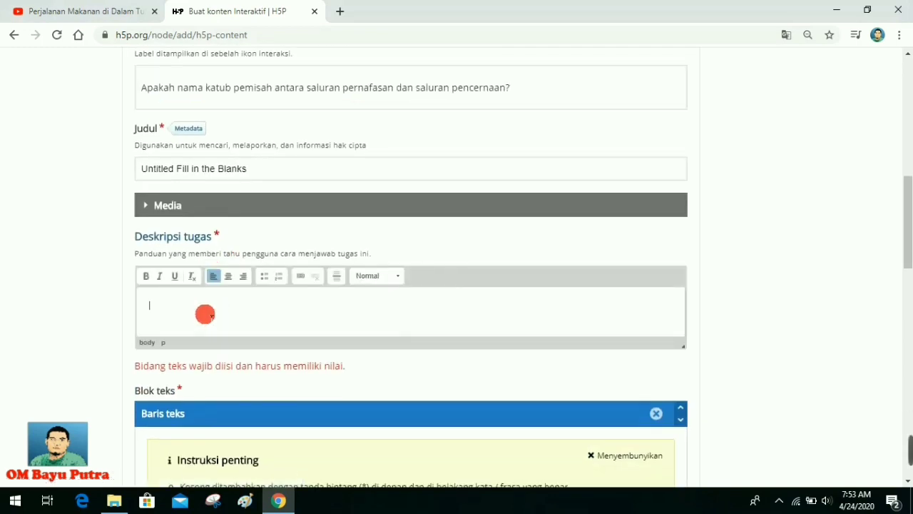
right_click(194, 303)
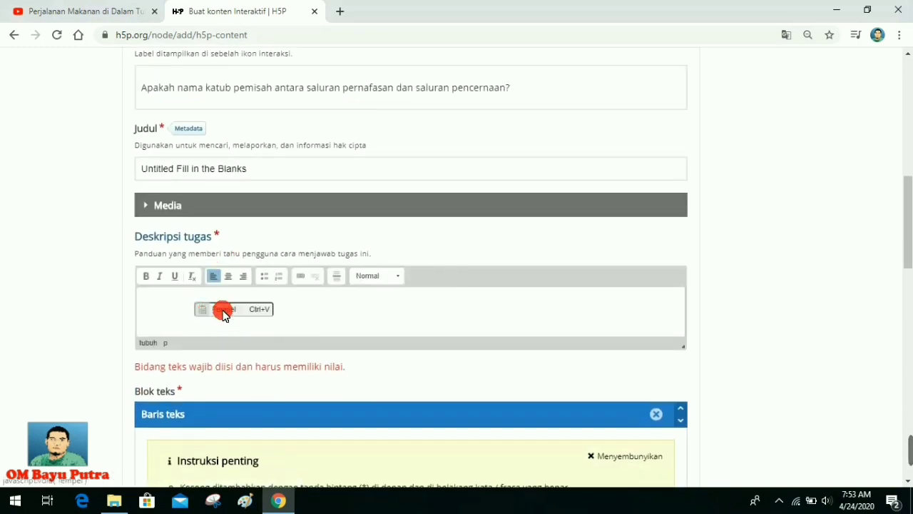
click(223, 310)
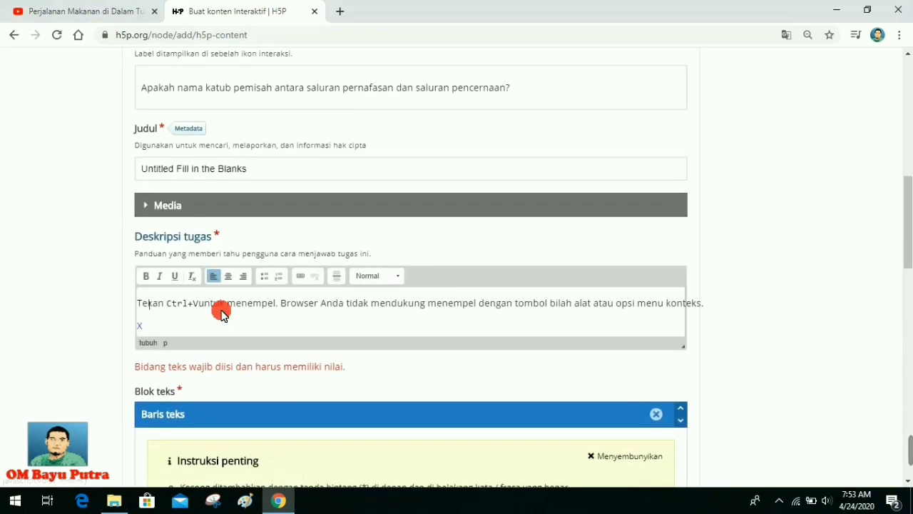
click(153, 326)
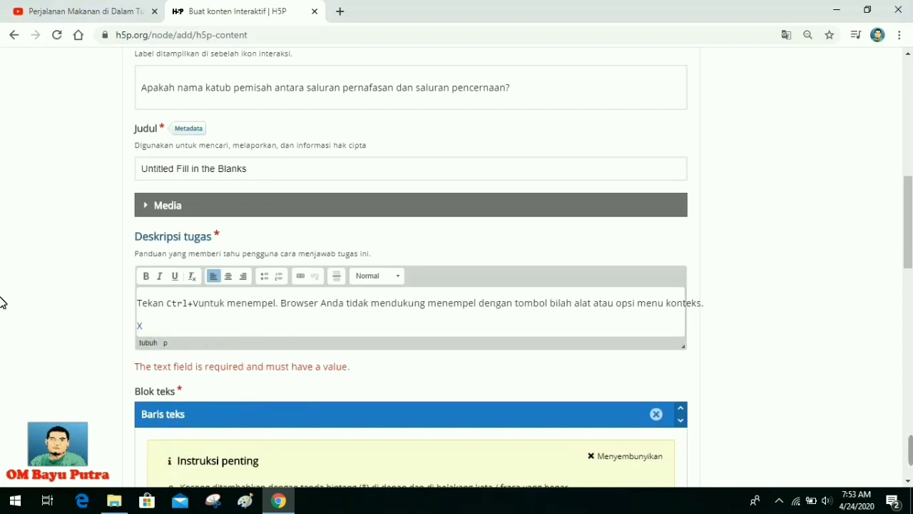
click(149, 311)
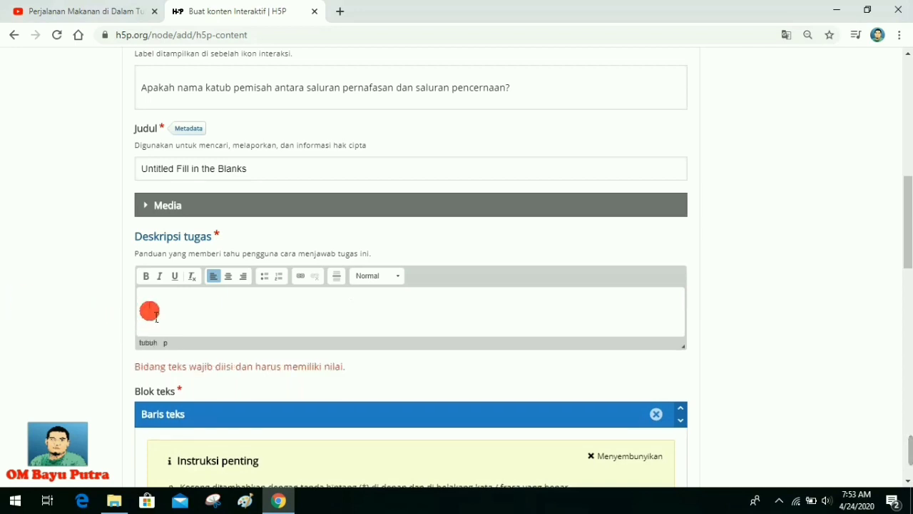
key(ctrl+v)
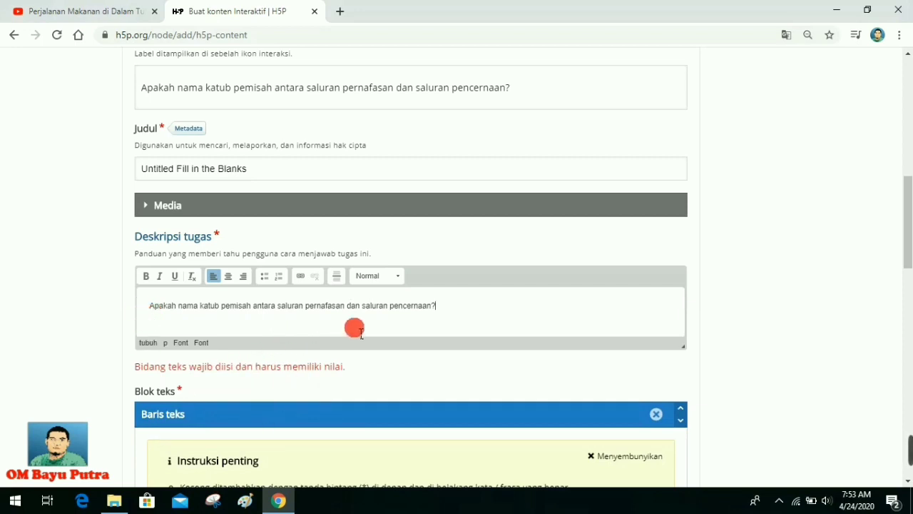
Enter "*epiglotis*" in the text block so the word becomes the blank's answer.
scroll(375, 343, down, 1)
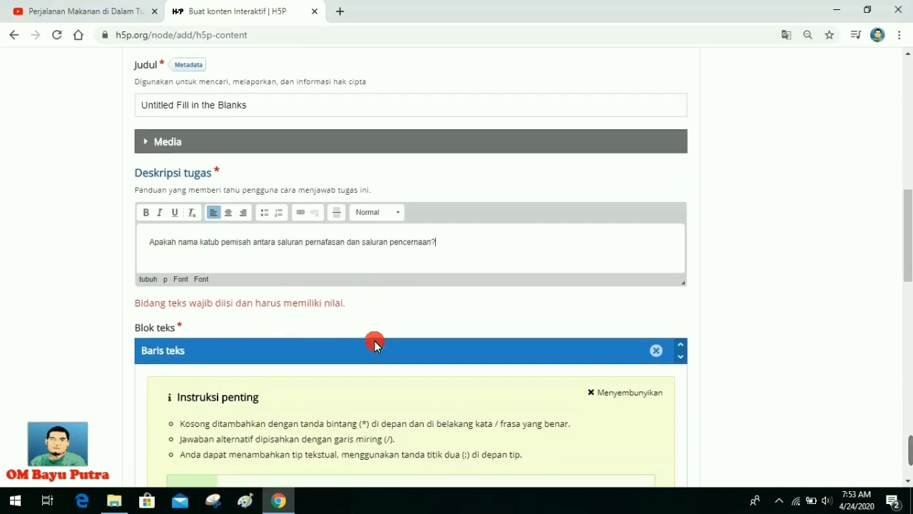
scroll(293, 319, down, 3)
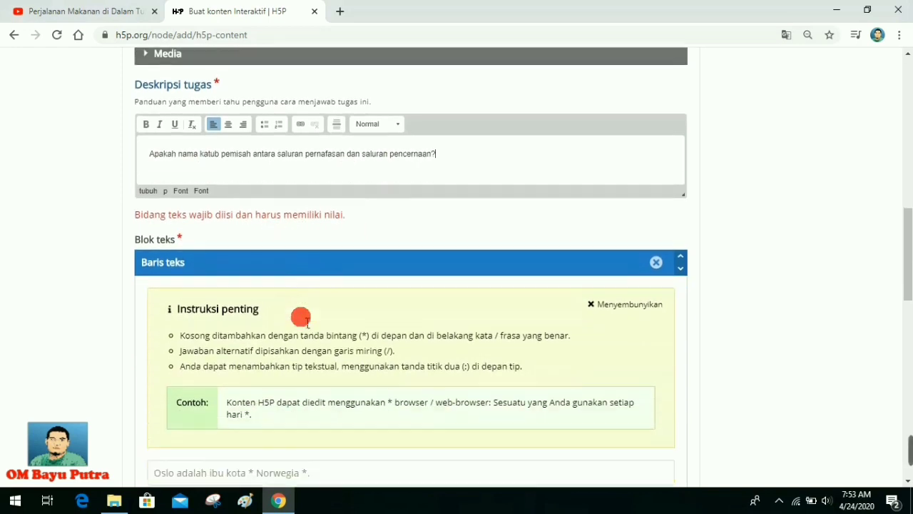
click(252, 359)
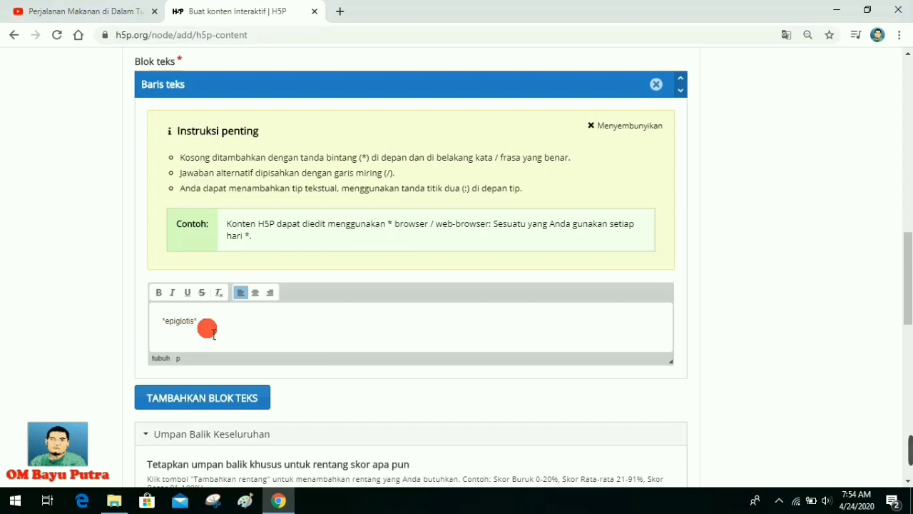
Add a second score range to the overall feedback, end the first range at 50%, and set its feedback to "coba lagi ...".
scroll(212, 330, down, 3)
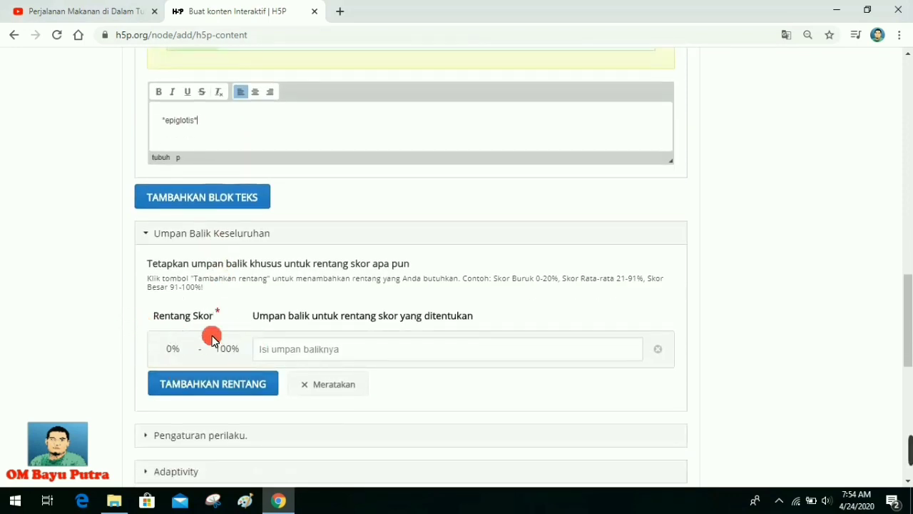
click(286, 353)
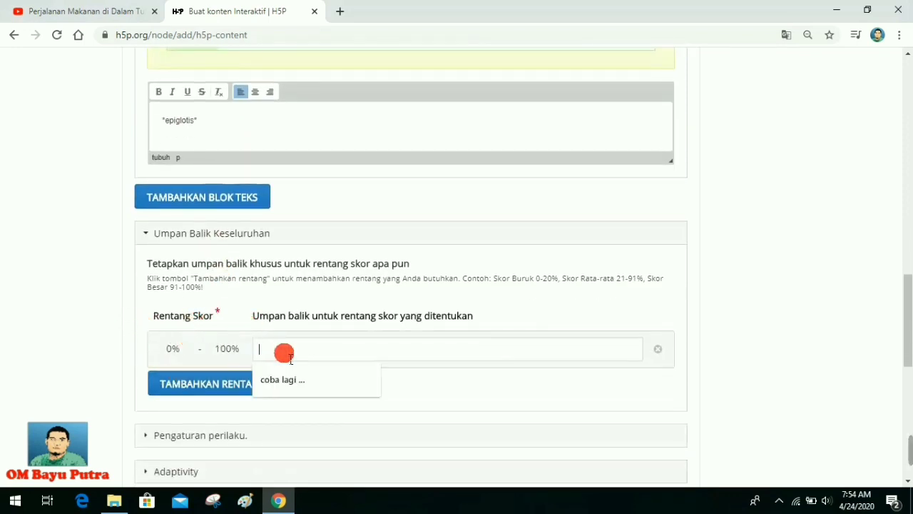
click(220, 380)
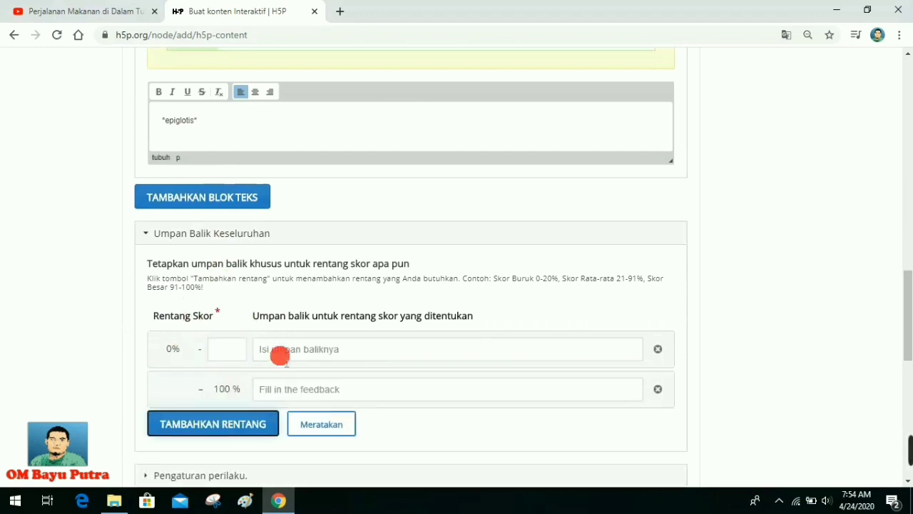
click(285, 348)
click(227, 347)
text(50)
click(277, 349)
click(287, 380)
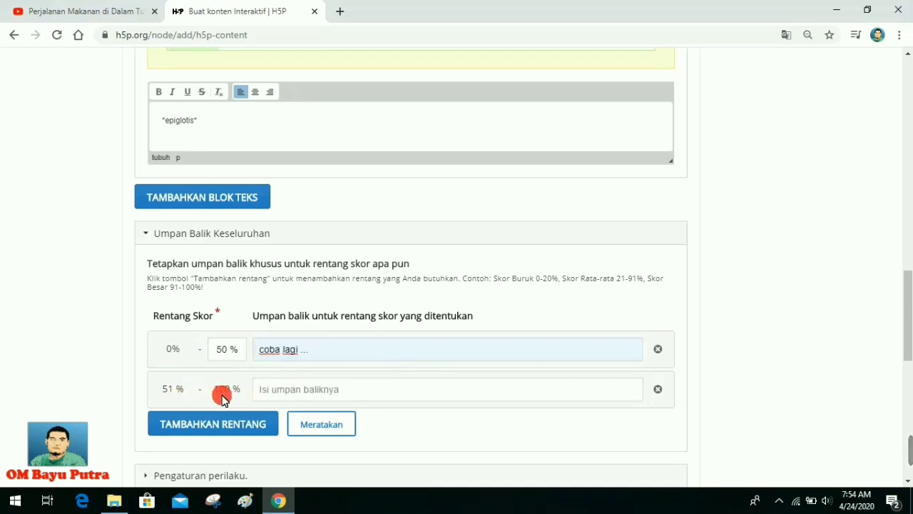
Set the feedback for the 51–100% range to "wah kamu hebat ..." and finish the epiglottis question.
click(289, 394)
click(293, 416)
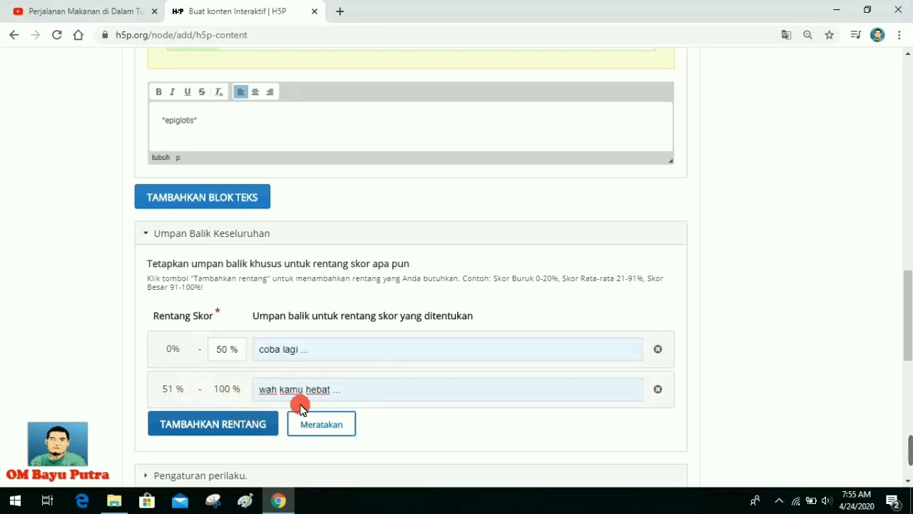
scroll(312, 379, down, 2)
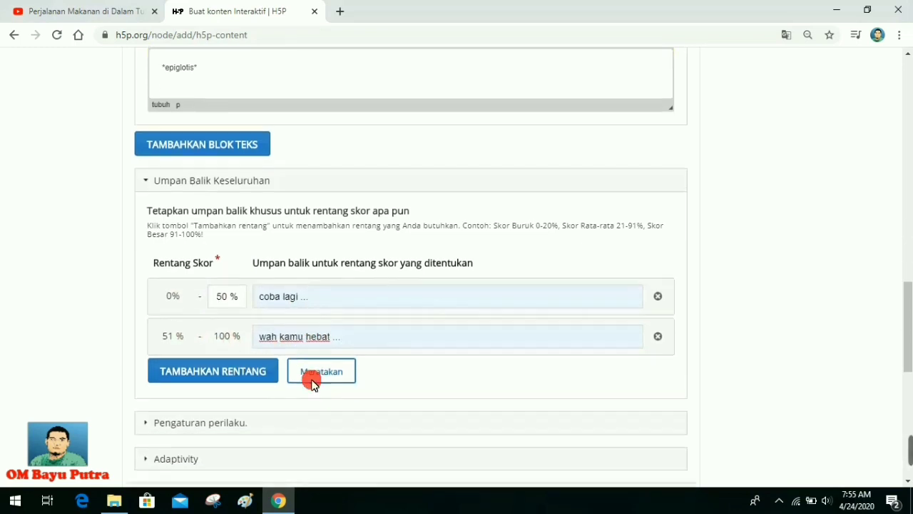
scroll(278, 335, down, 1)
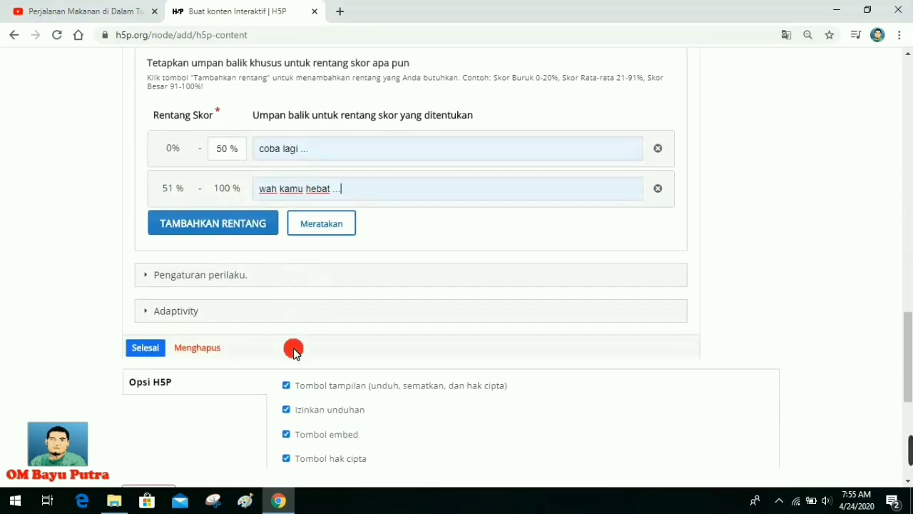
click(154, 347)
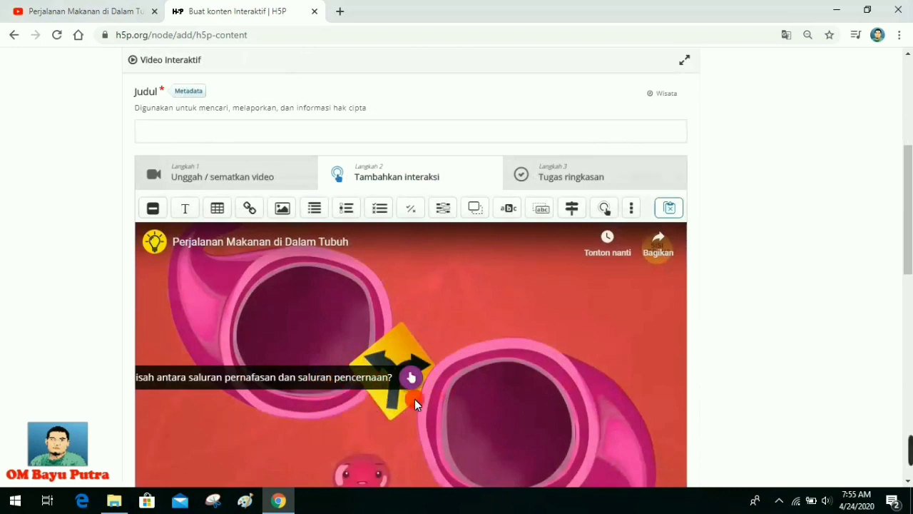
Move the epiglottis question further right on the video so its whole label fits inside the frame.
click(289, 386)
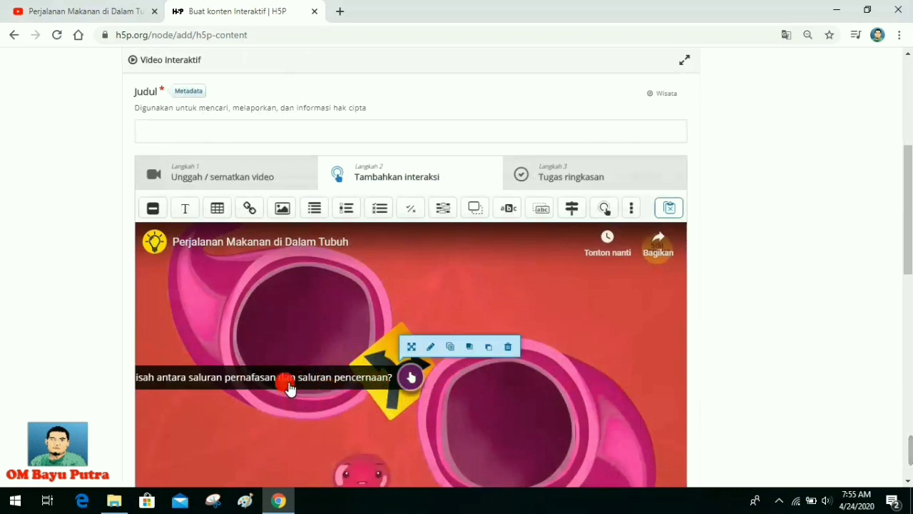
drag(289, 385, 471, 374)
scroll(467, 383, down, 1)
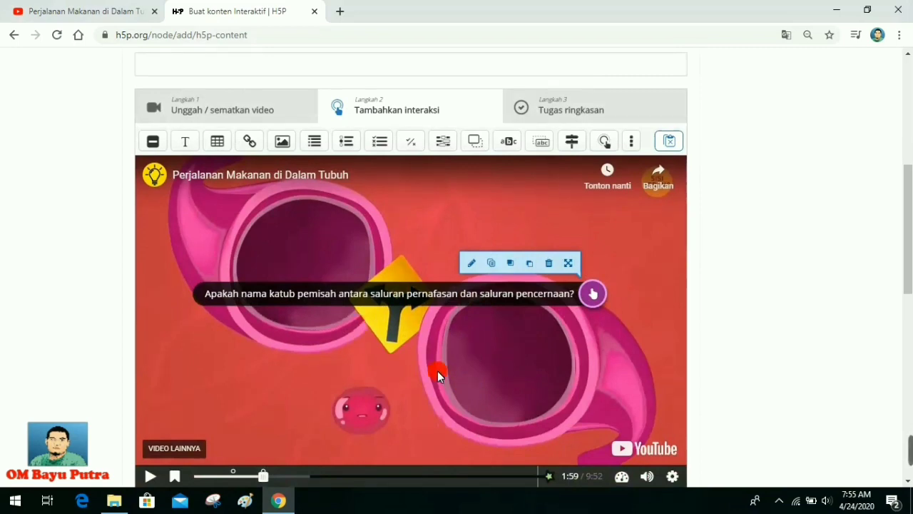
scroll(438, 370, down, 3)
scroll(437, 372, down, 1)
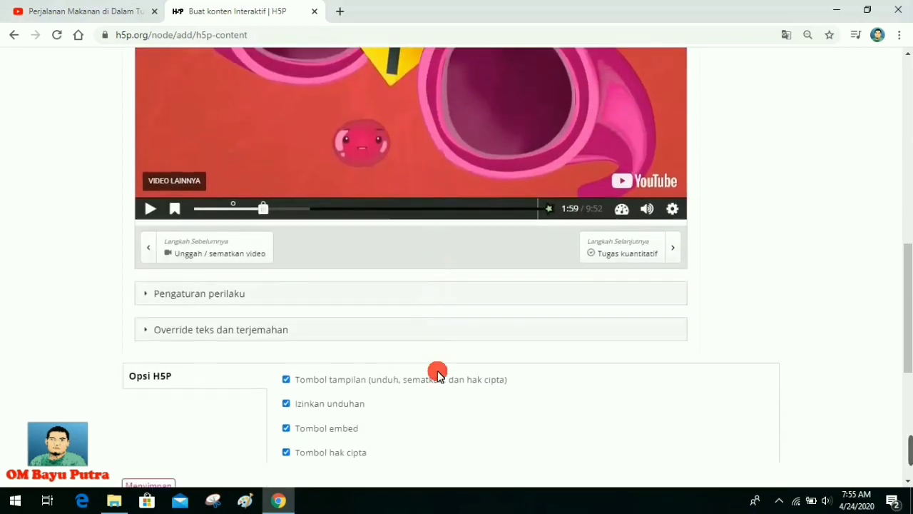
scroll(437, 372, up, 3)
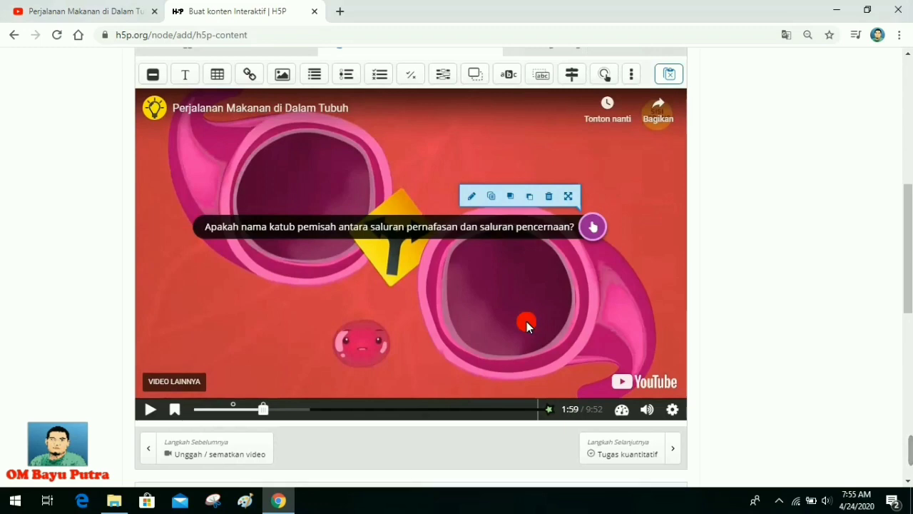
Try to save the interactive video without a title.
scroll(527, 321, down, 5)
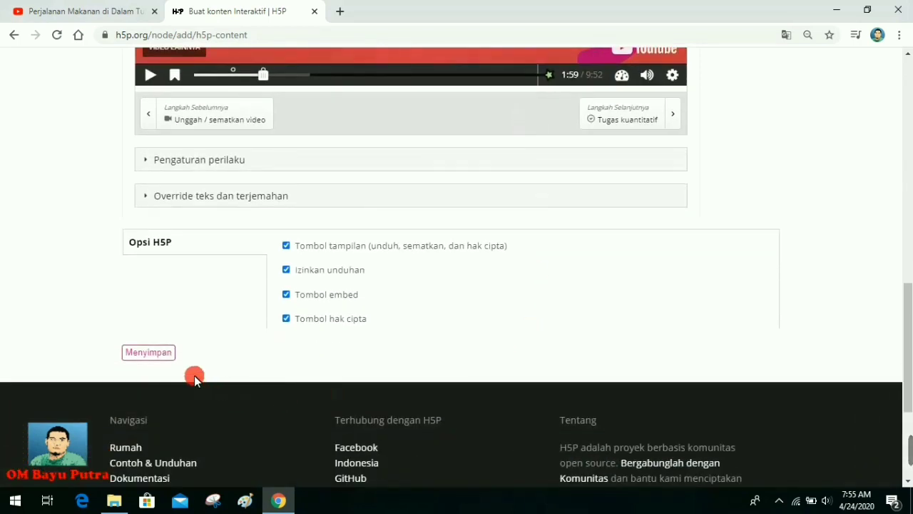
click(156, 356)
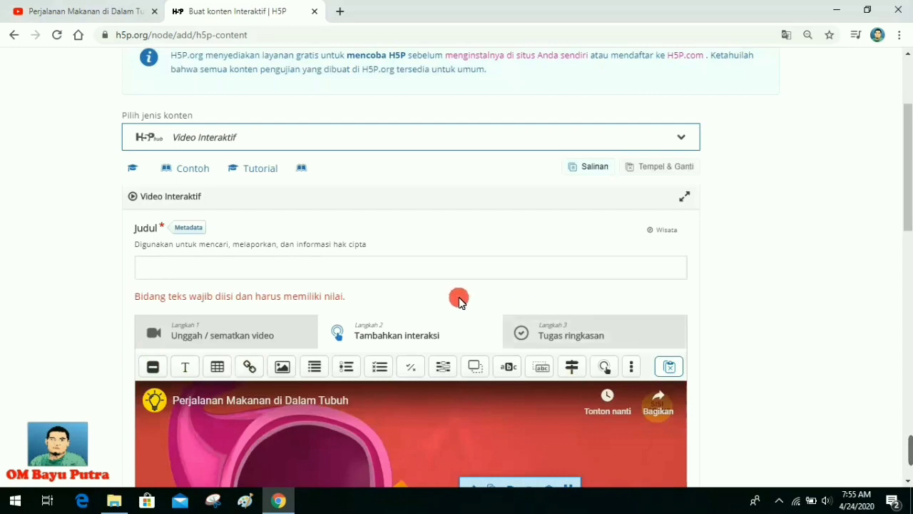
scroll(433, 325, down, 5)
scroll(264, 379, down, 6)
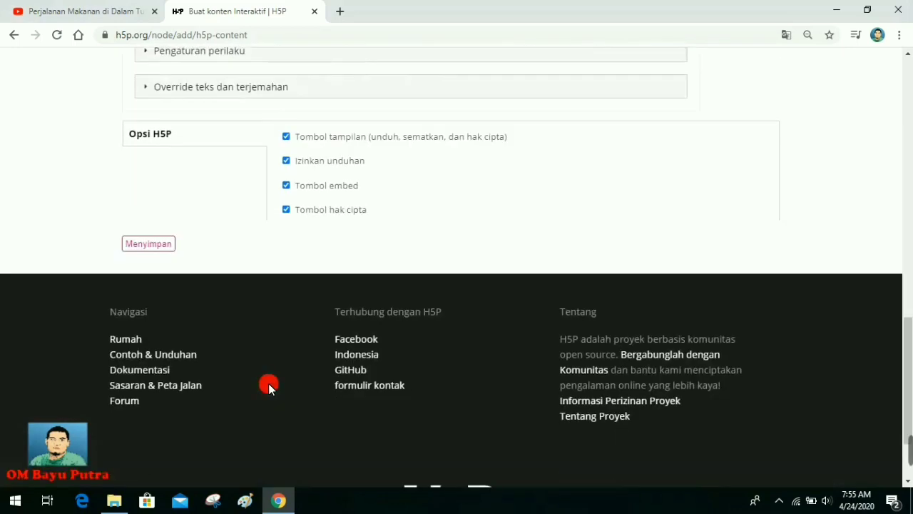
click(163, 246)
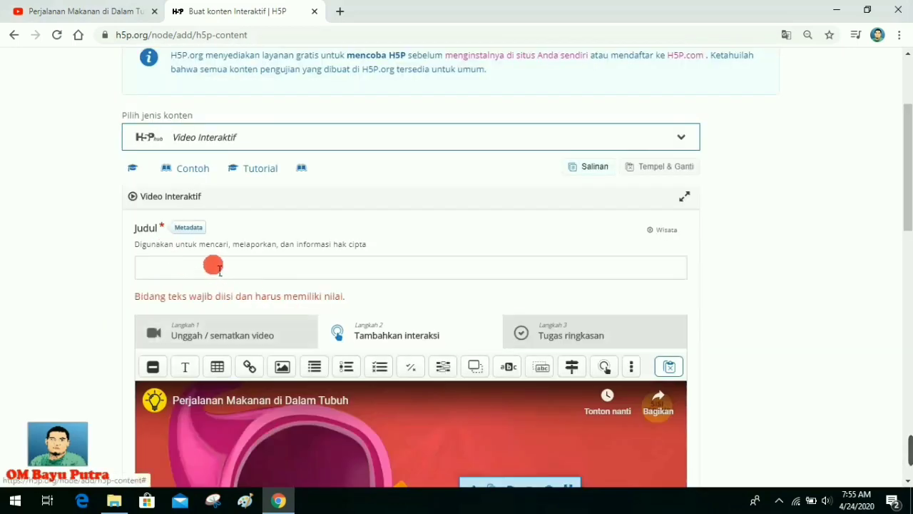
Title the interactive video "PERJALANAN MAKANAN DI DALAM TUBUH" and save it.
click(417, 274)
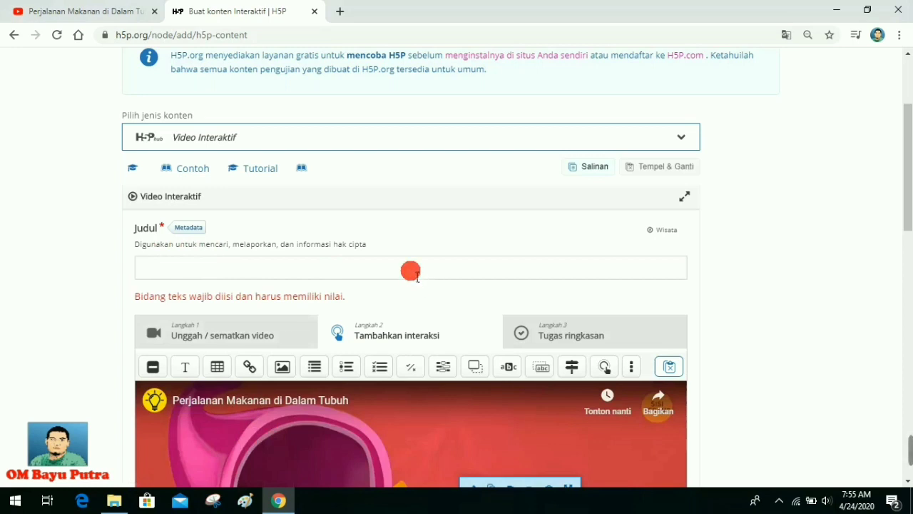
scroll(443, 341, down, 1)
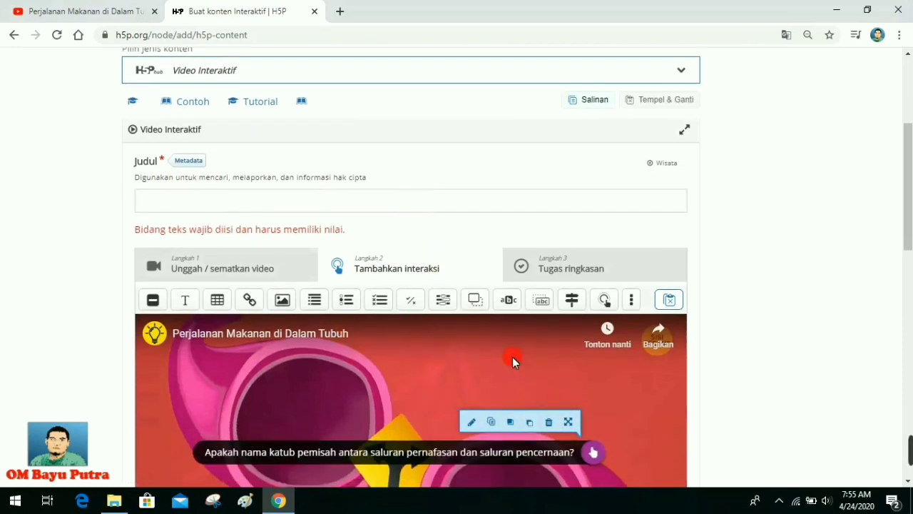
click(262, 199)
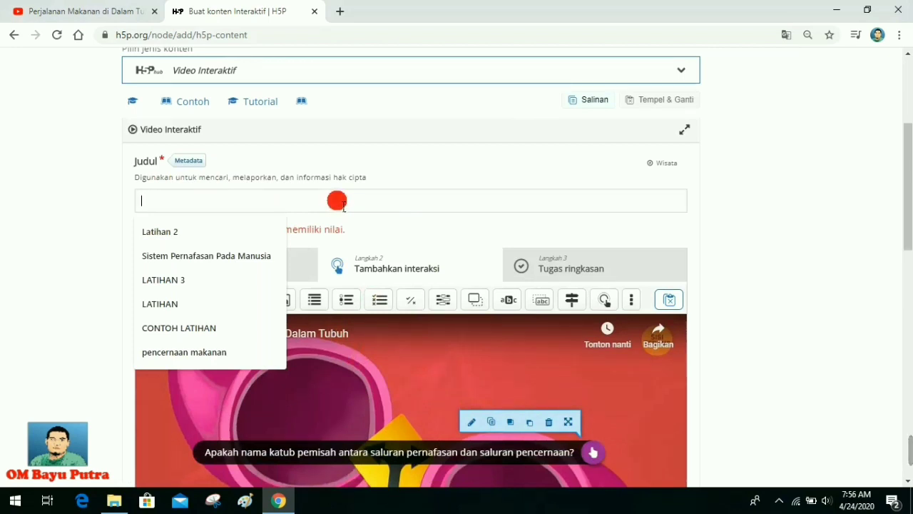
text(p)
key(BackSpace)
text(PERJALANAN )
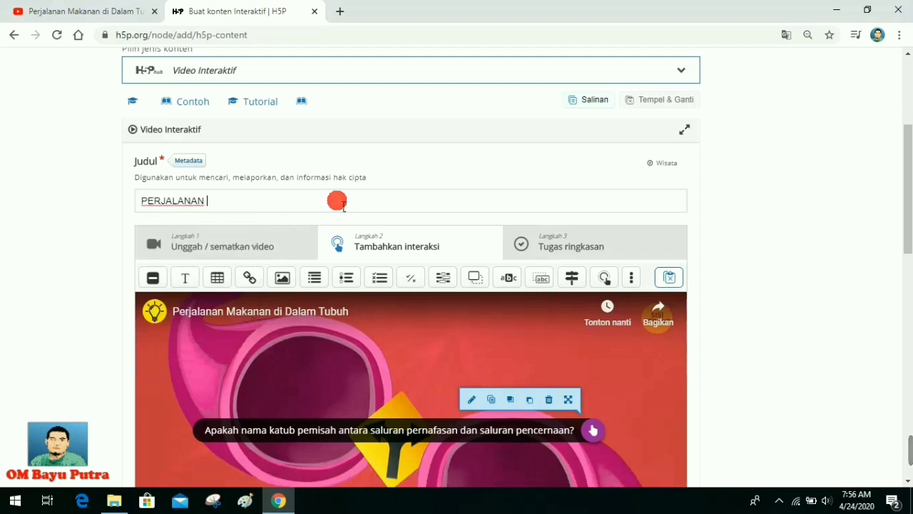
text(MAKANAN DI DALAM TUBU)
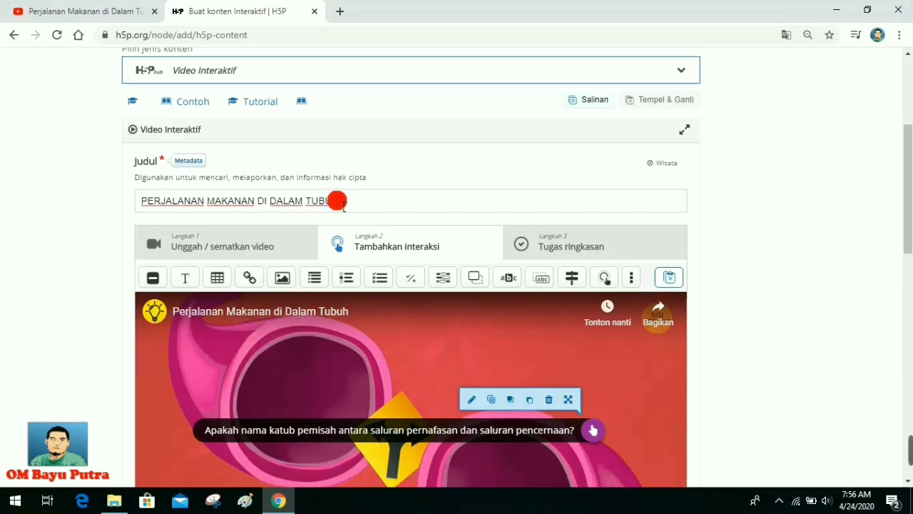
scroll(338, 202, down, 8)
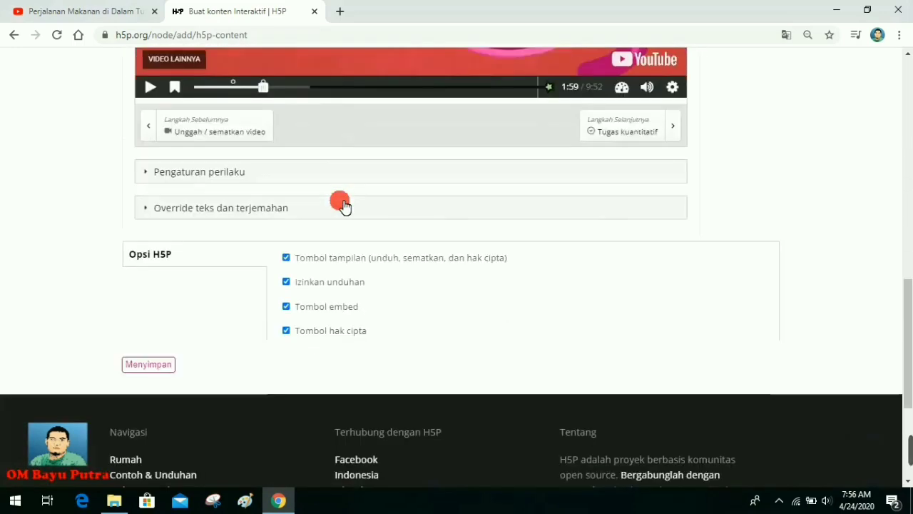
click(166, 360)
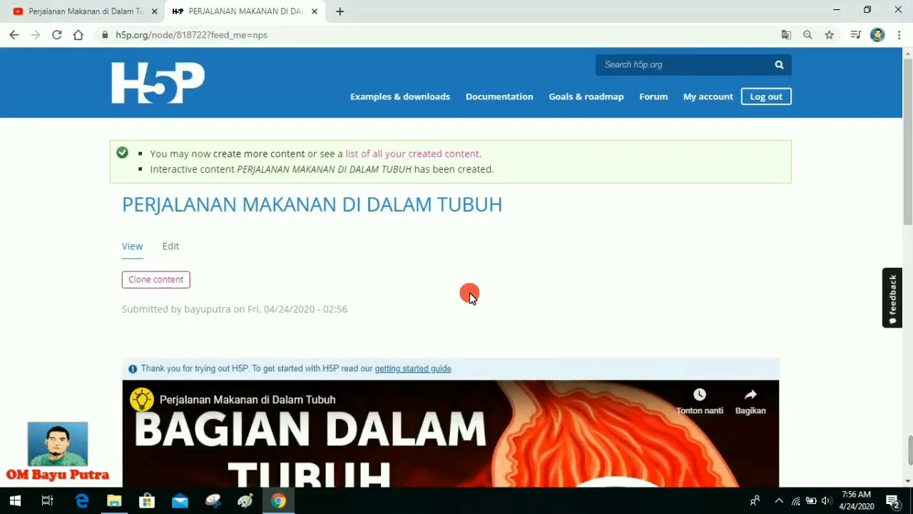
Play the saved interactive video from its beginning.
scroll(471, 294, down, 1)
scroll(475, 299, down, 3)
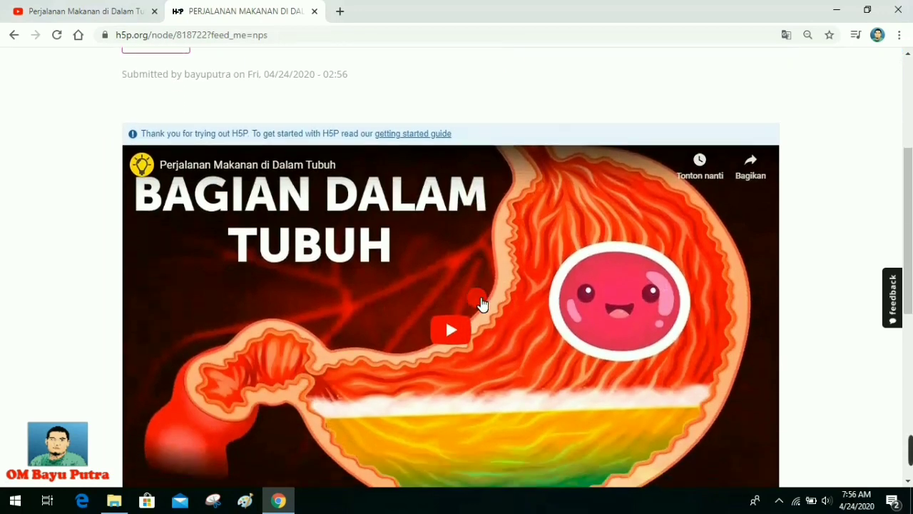
scroll(484, 308, down, 1)
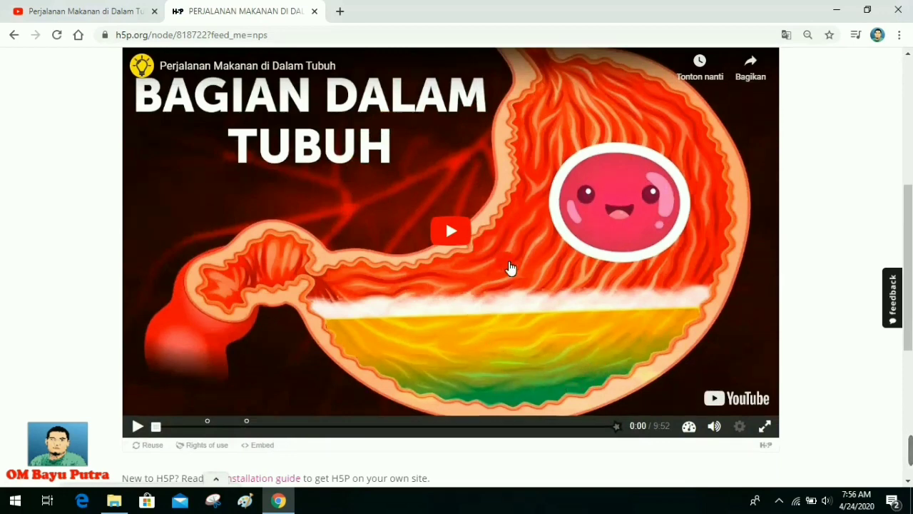
scroll(510, 268, up, 1)
scroll(509, 267, down, 1)
click(459, 237)
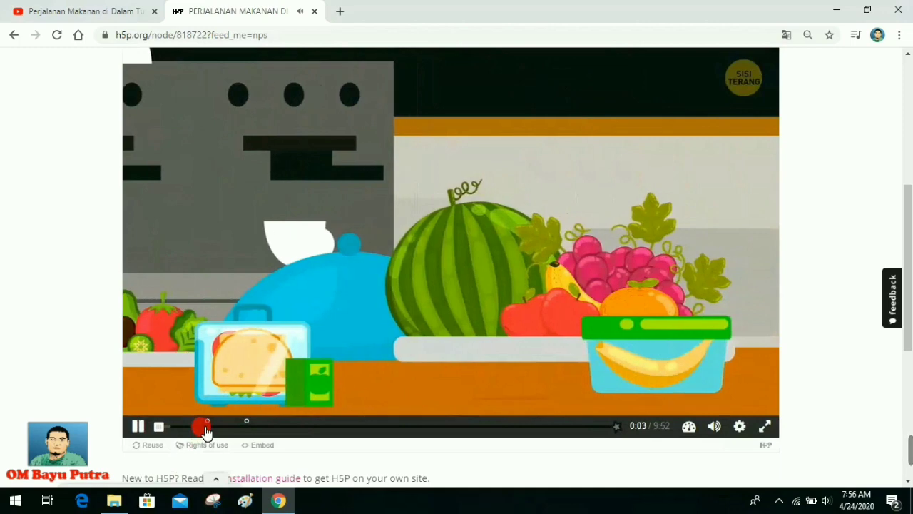
Skip to about 0:58, resume playback up to the first question, and close the advertisement and the suggested videos.
click(206, 427)
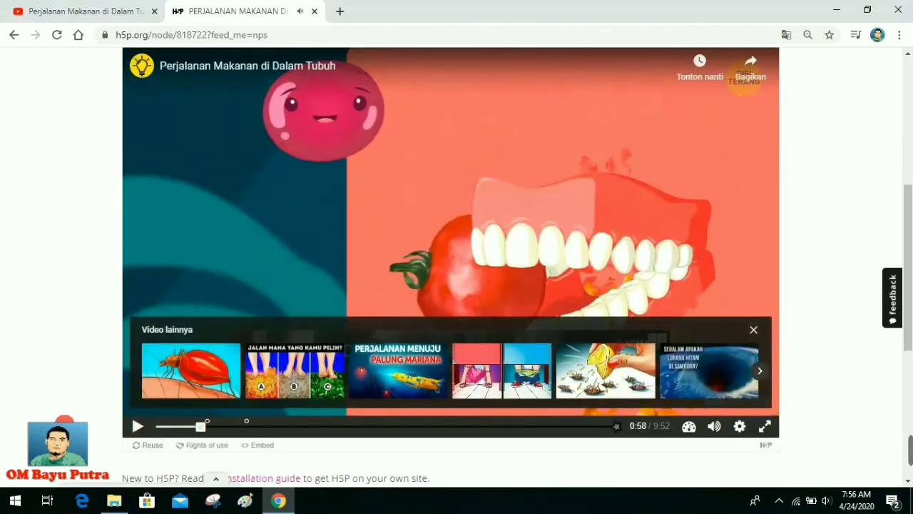
click(138, 426)
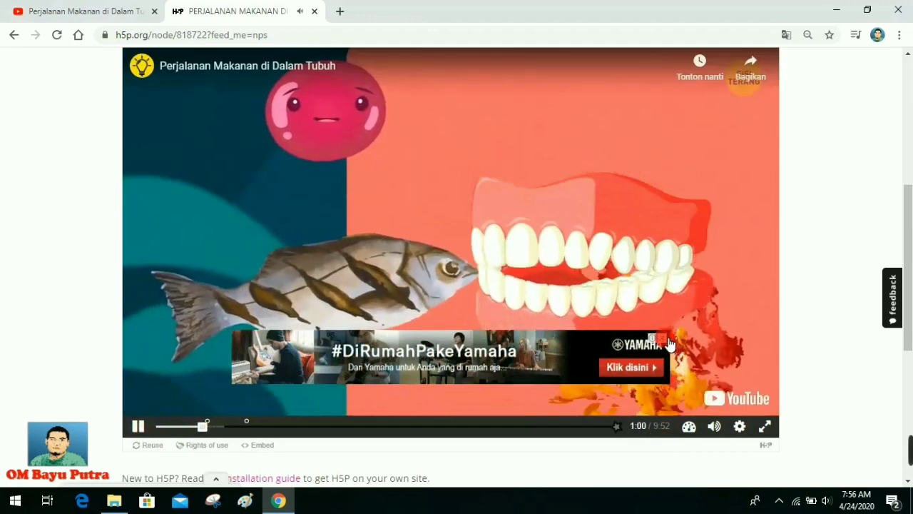
click(664, 339)
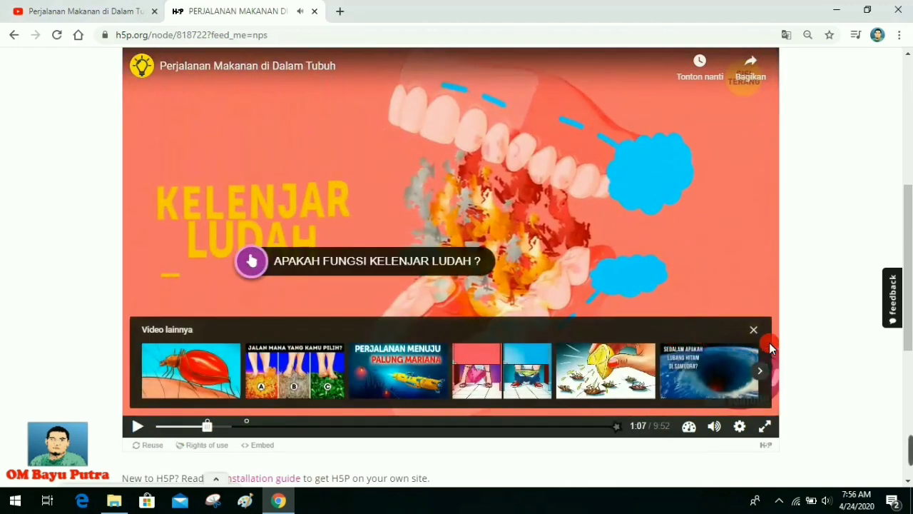
click(754, 330)
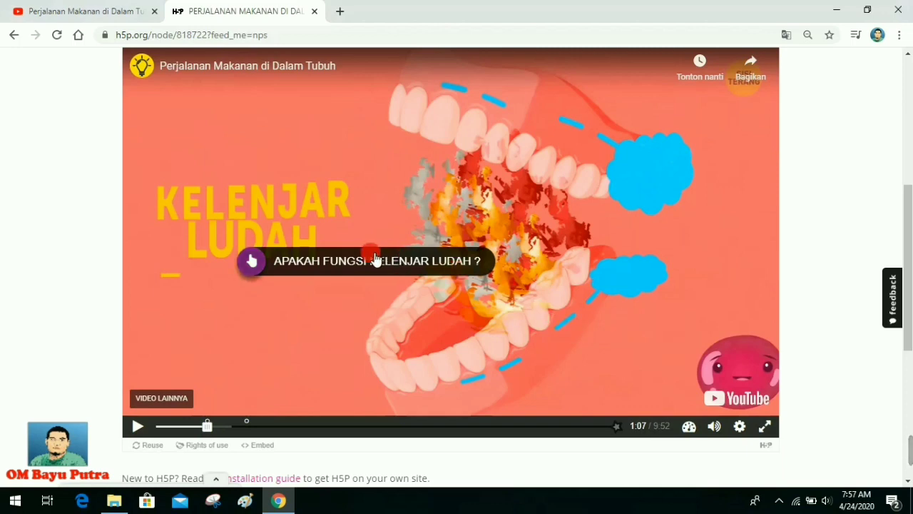
Answer the salivary gland question with "membantu proses pencernaan", check the answer, and close the question.
click(317, 263)
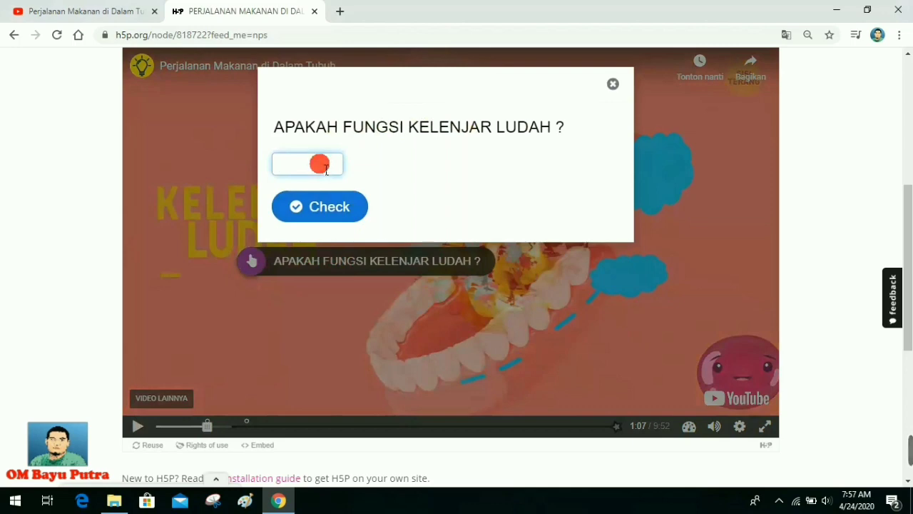
text(MEM)
key(BackSpace)
key(BackSpace)
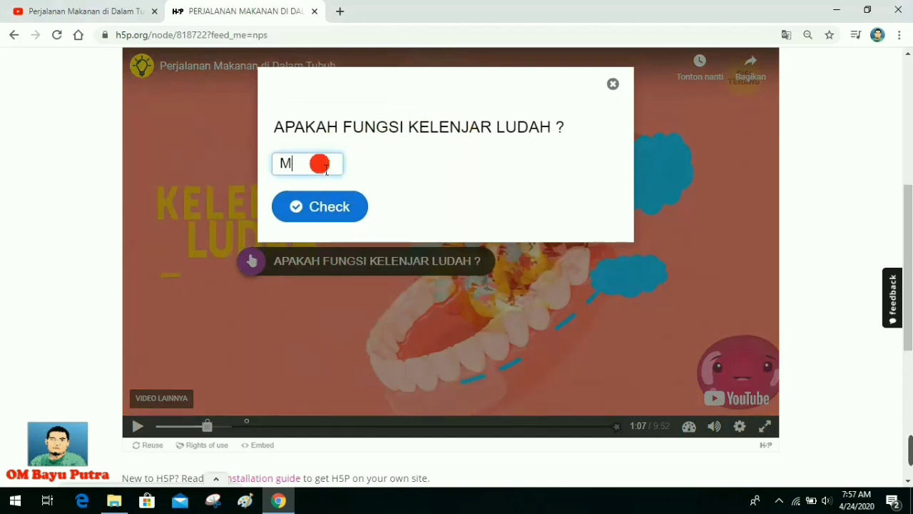
text(memban)
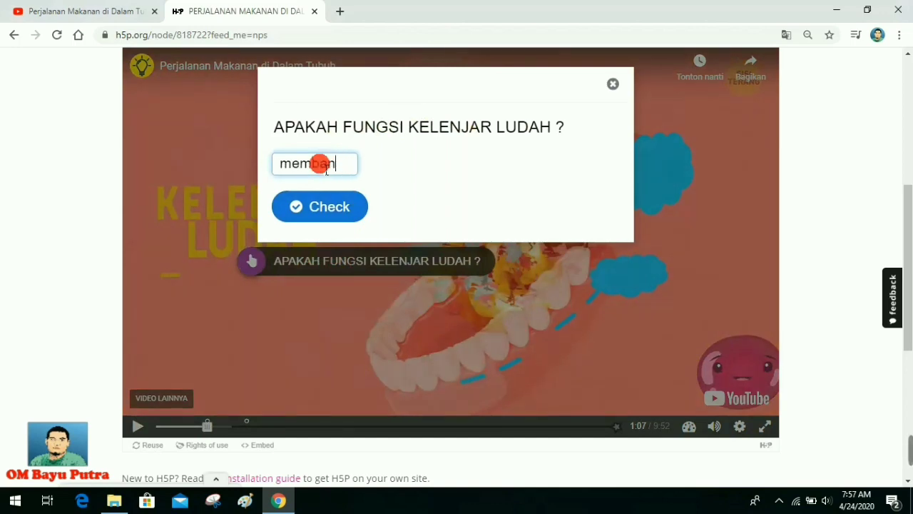
text(tu prose)
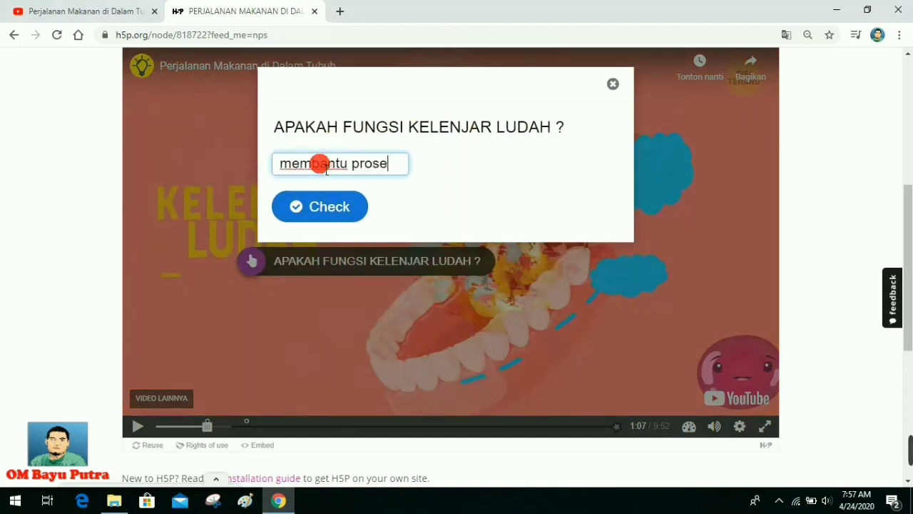
text(s pence)
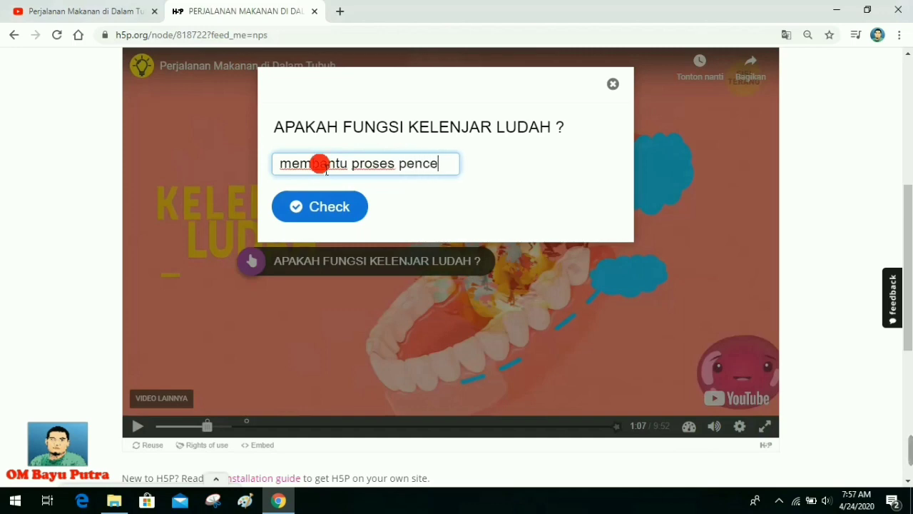
text(rnaan)
click(295, 214)
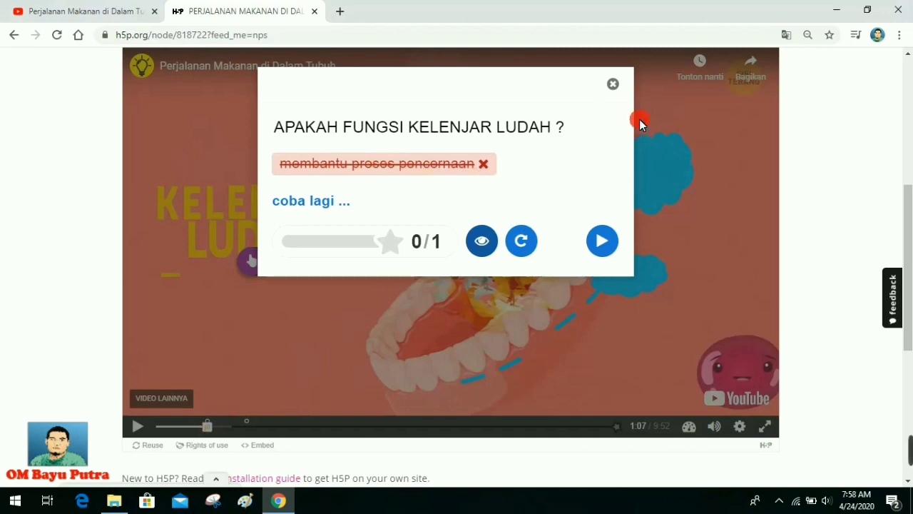
click(614, 84)
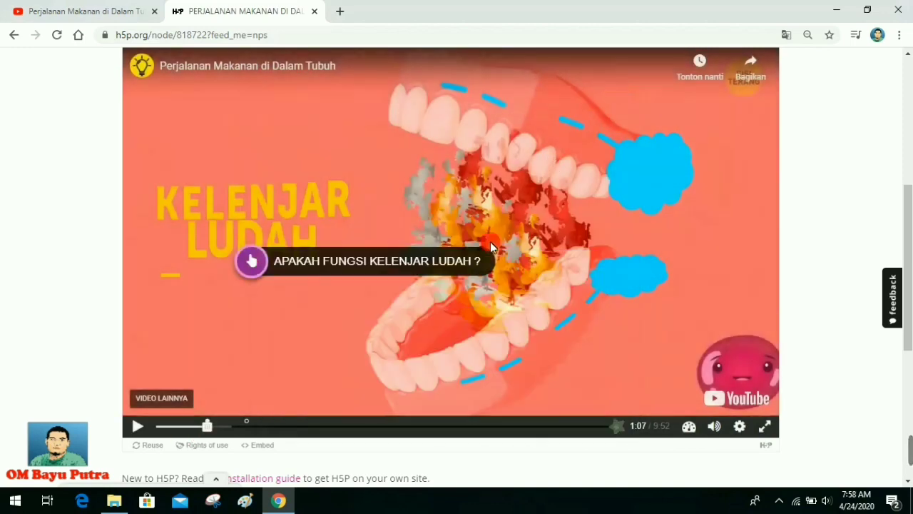
Resume playback, skip to the second question marker just before 1:59, and open the question about the separating valve.
click(138, 426)
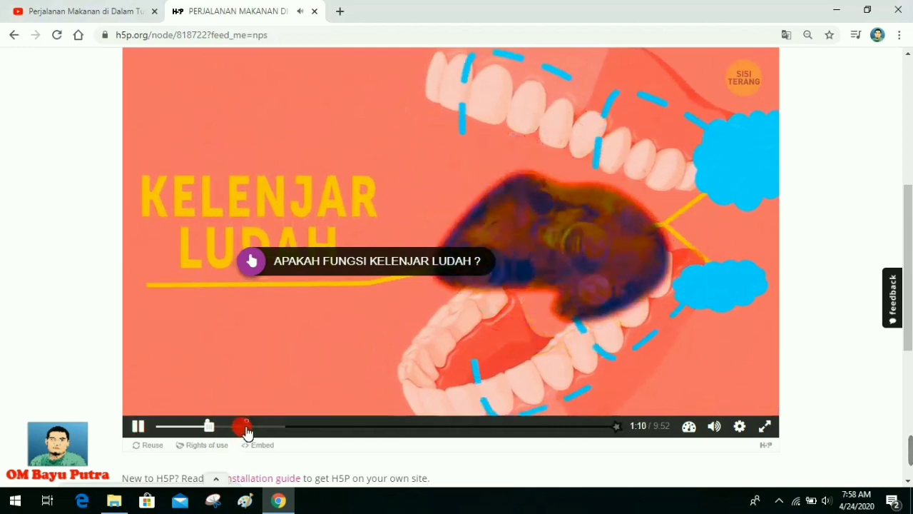
click(243, 427)
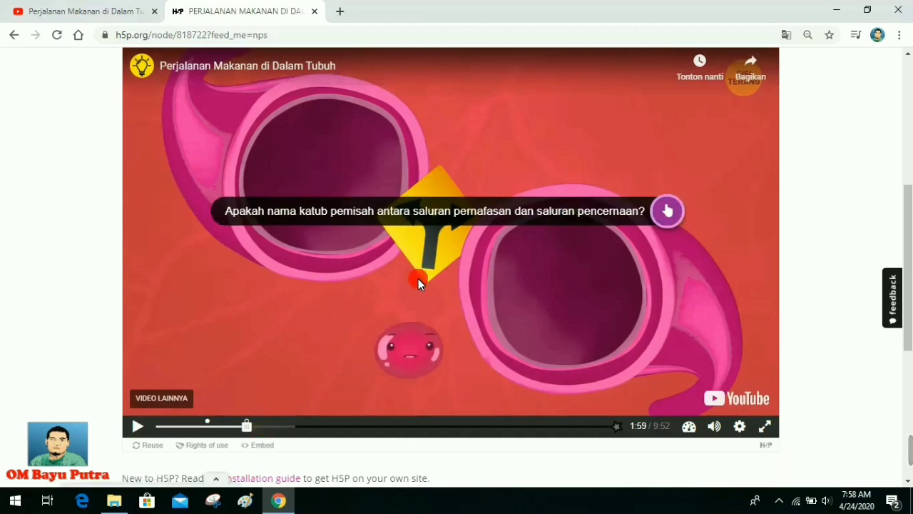
click(438, 211)
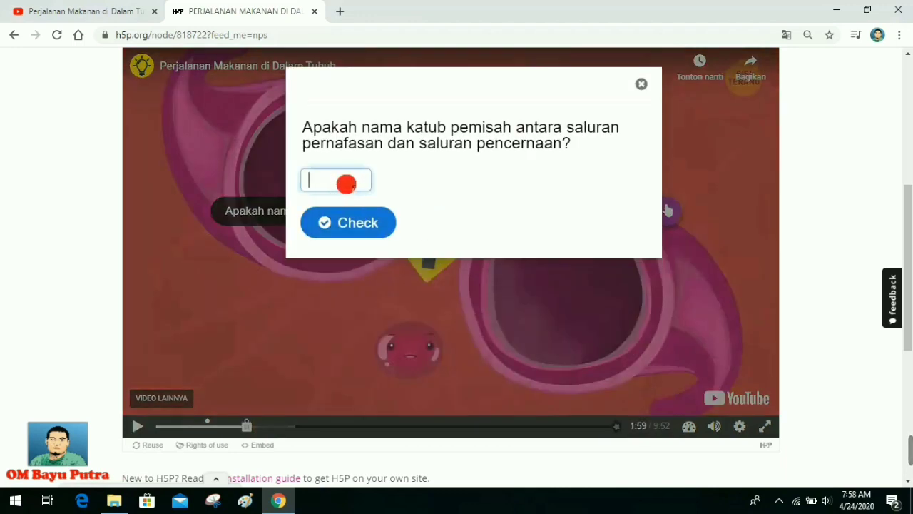
Answer the valve question with "epiglotis", check it, and continue the video, pausing at about 2:07.
click(345, 188)
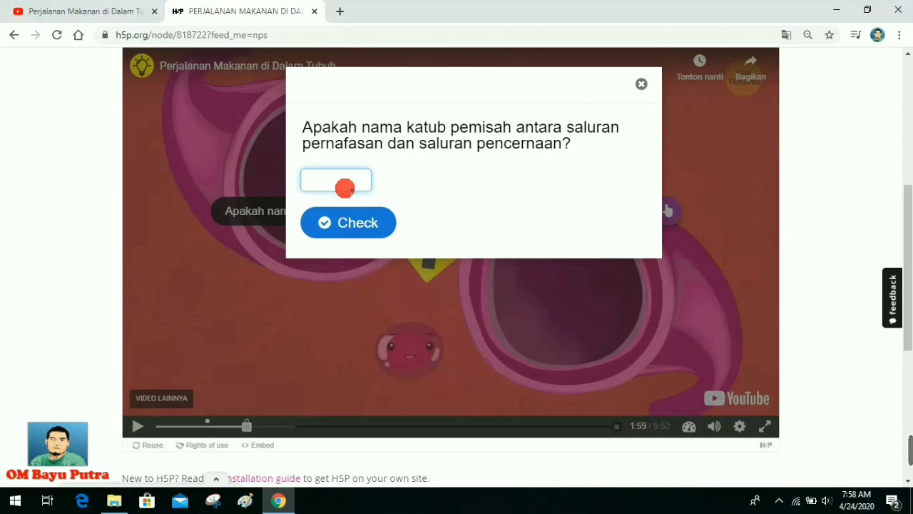
text(epiglotis)
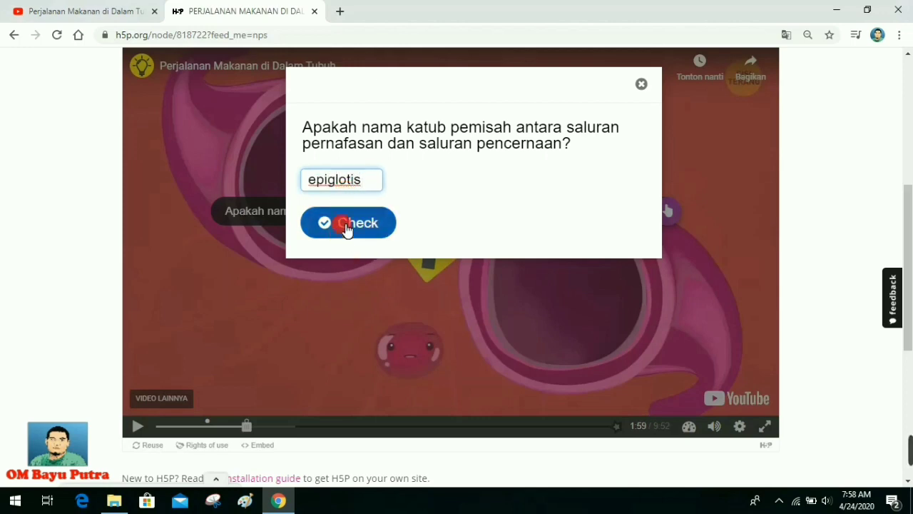
click(346, 225)
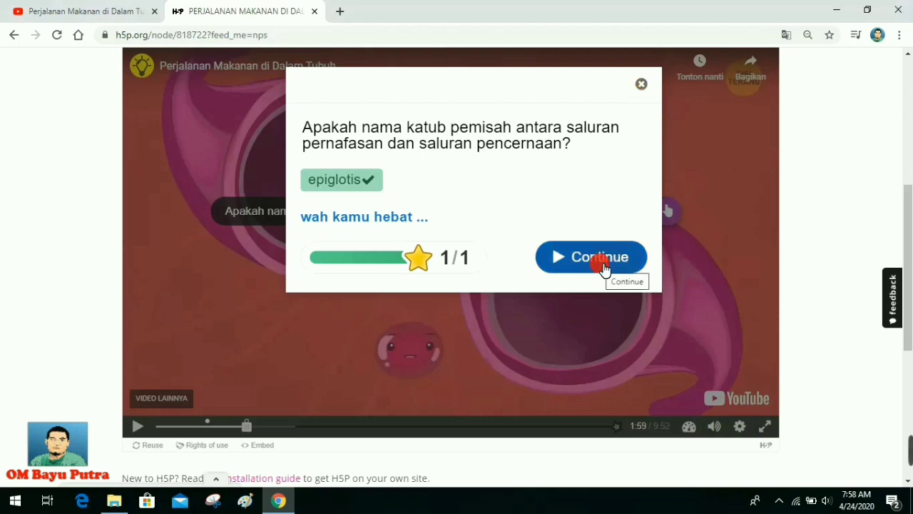
click(602, 268)
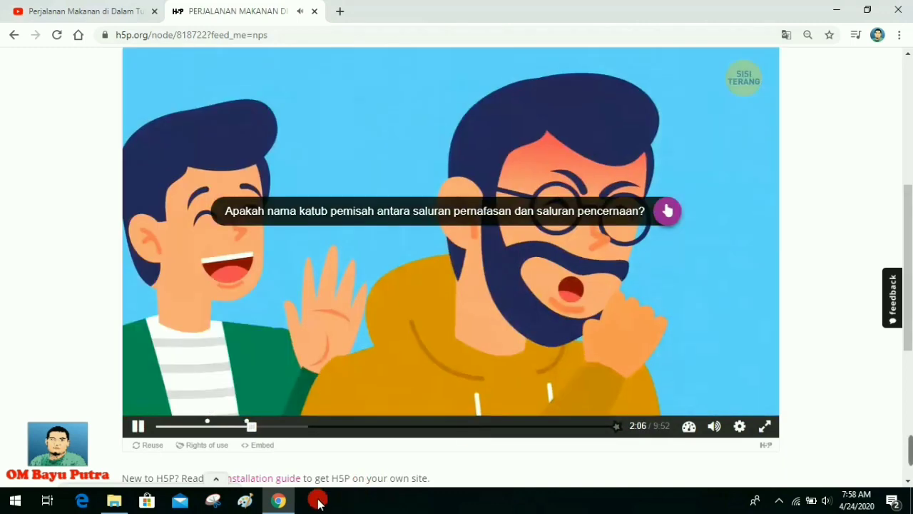
click(137, 426)
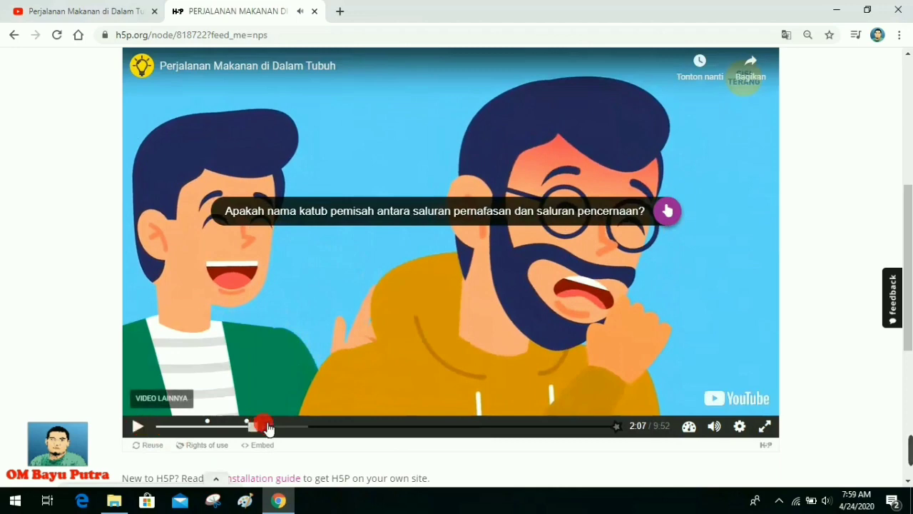
Copy the full web address of the saved interactive video's page.
scroll(526, 334, up, 1)
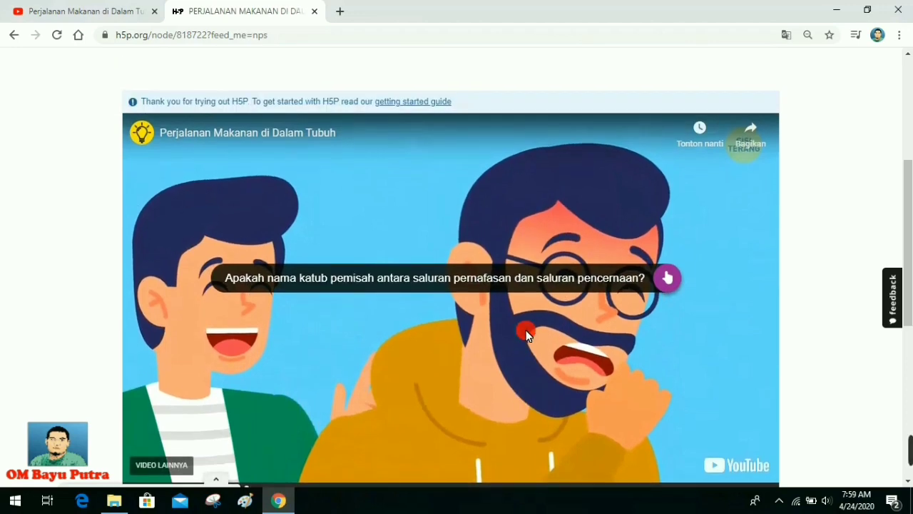
scroll(526, 334, down, 1)
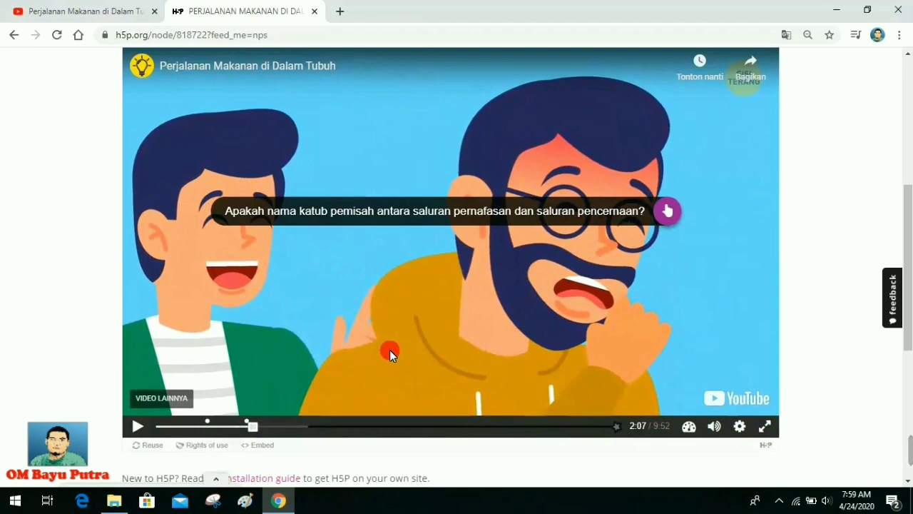
scroll(359, 355, up, 1)
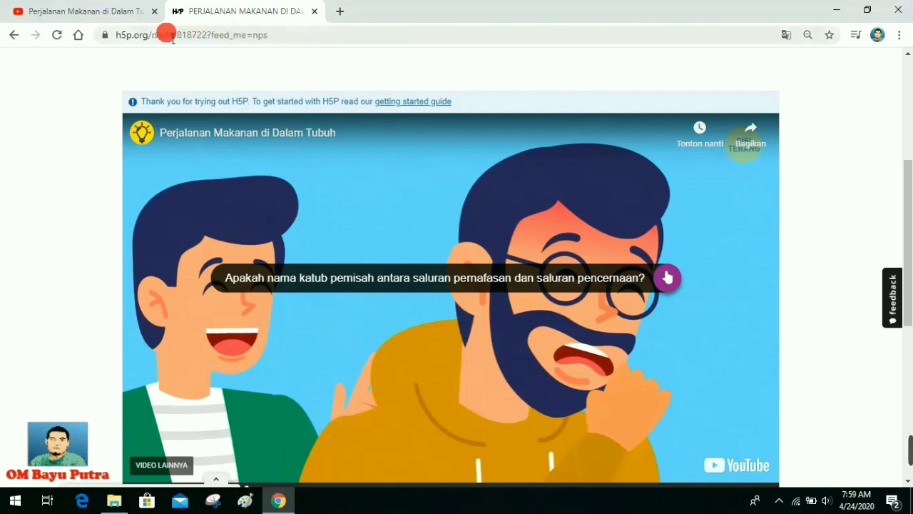
drag(271, 36, 106, 35)
right_click(133, 37)
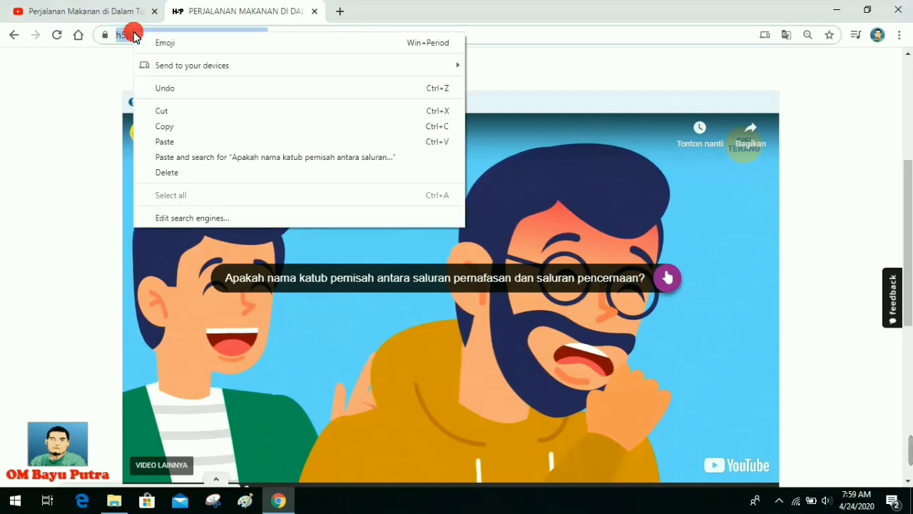
click(178, 126)
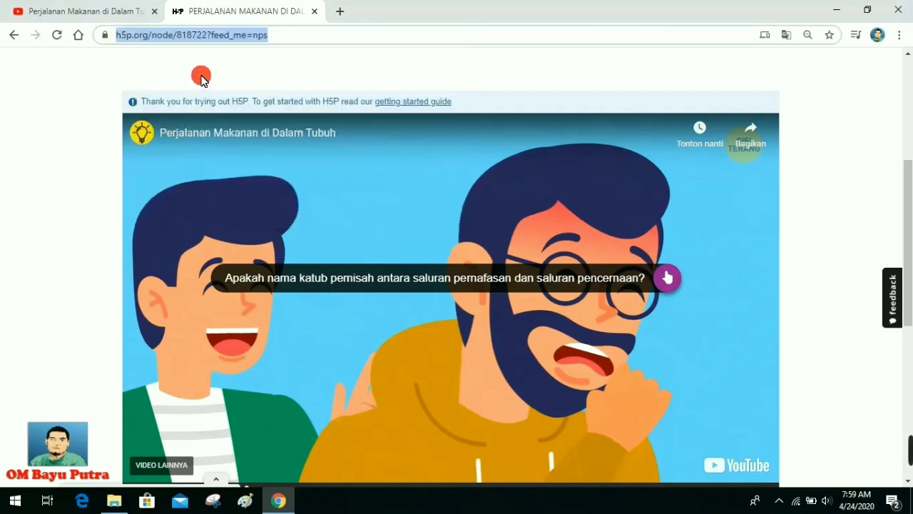